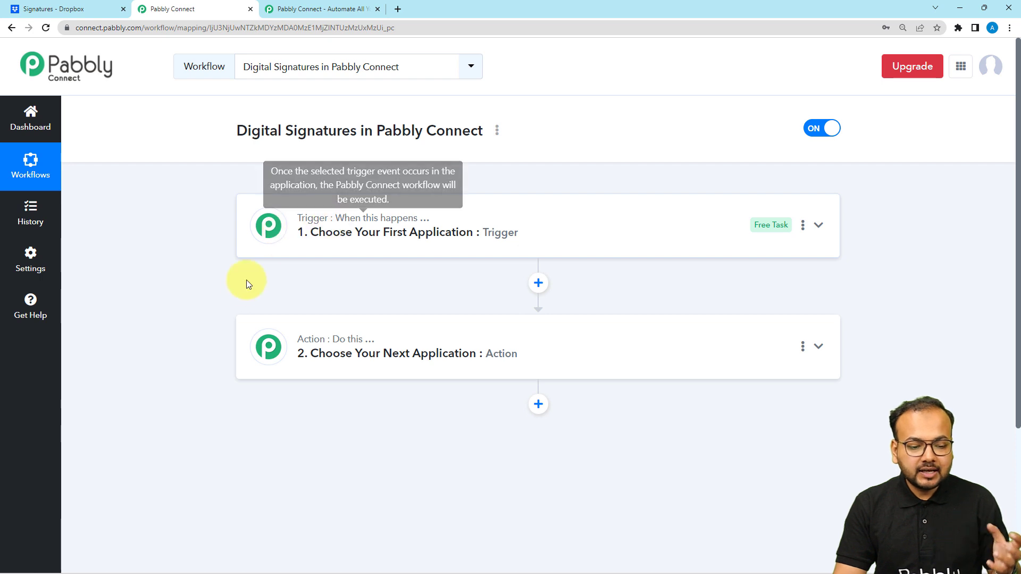
Bring up the 'Digital Signatures in Pabbly Connect' workflow with its blank trigger and action steps
mouse_move(326, 348)
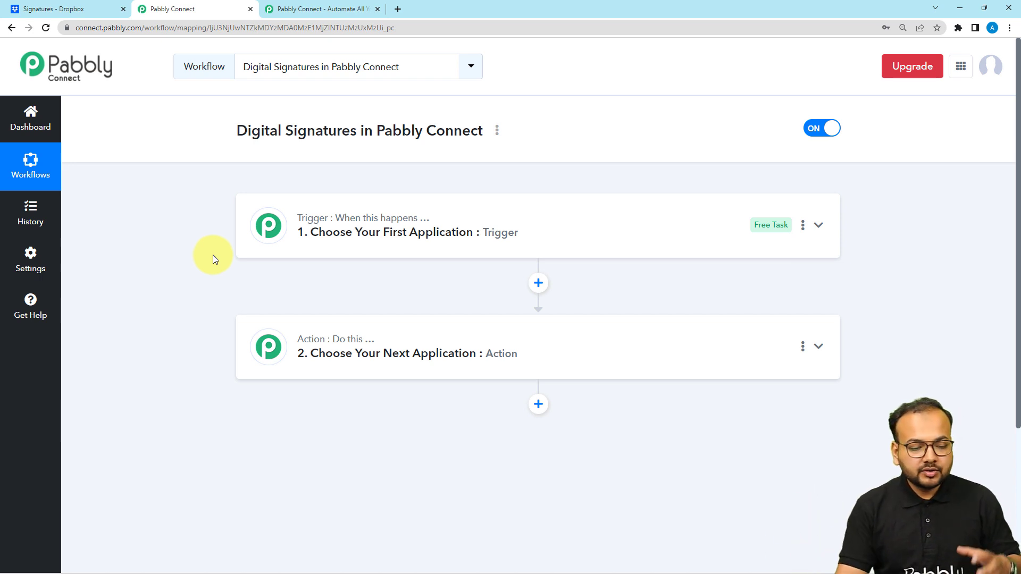
Expand the '1. Choose Your First Application' trigger card to list apps such as Webhook and Schedule
click(290, 225)
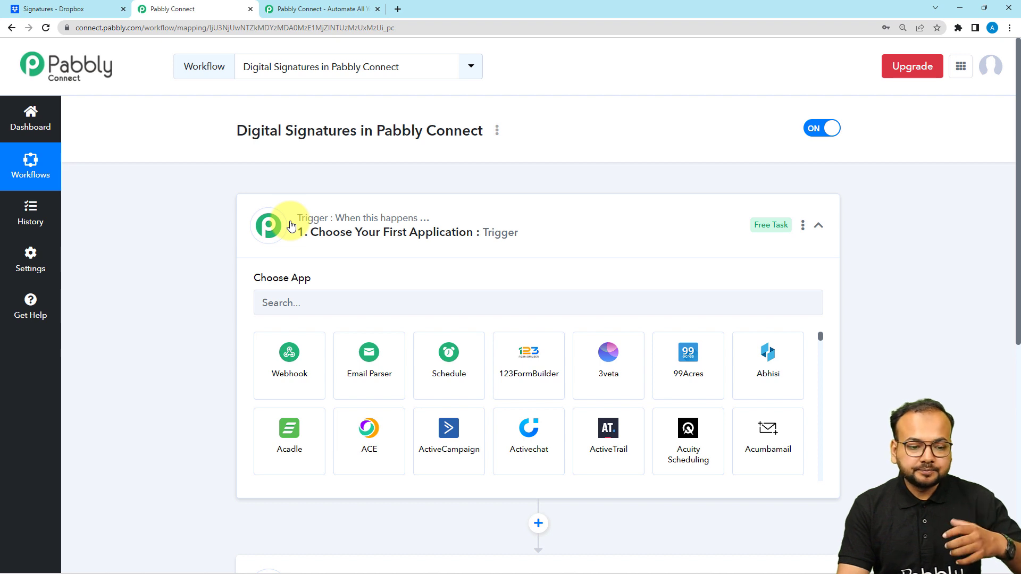
scroll(205, 236, down, 2)
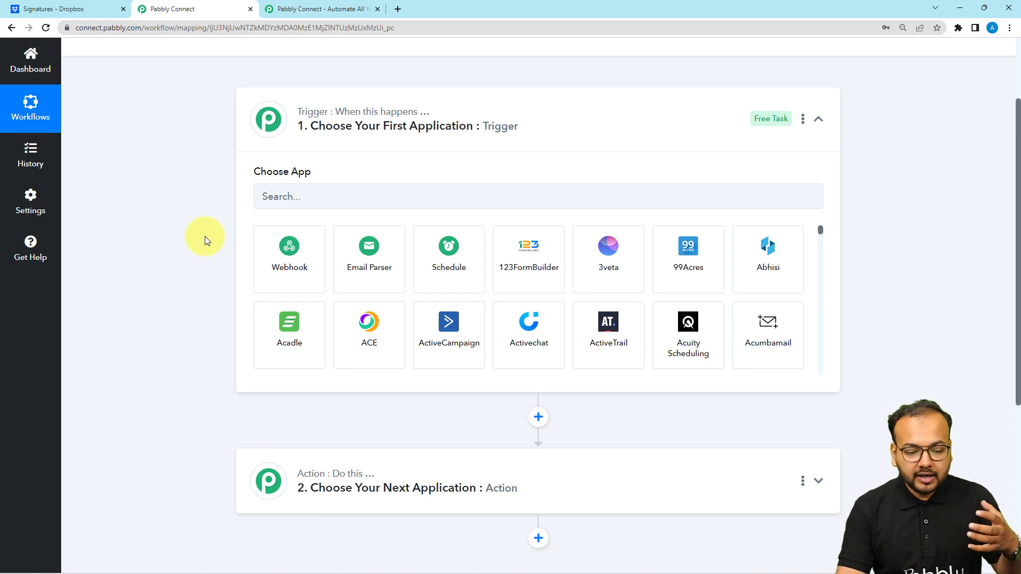
scroll(207, 310, down, 4)
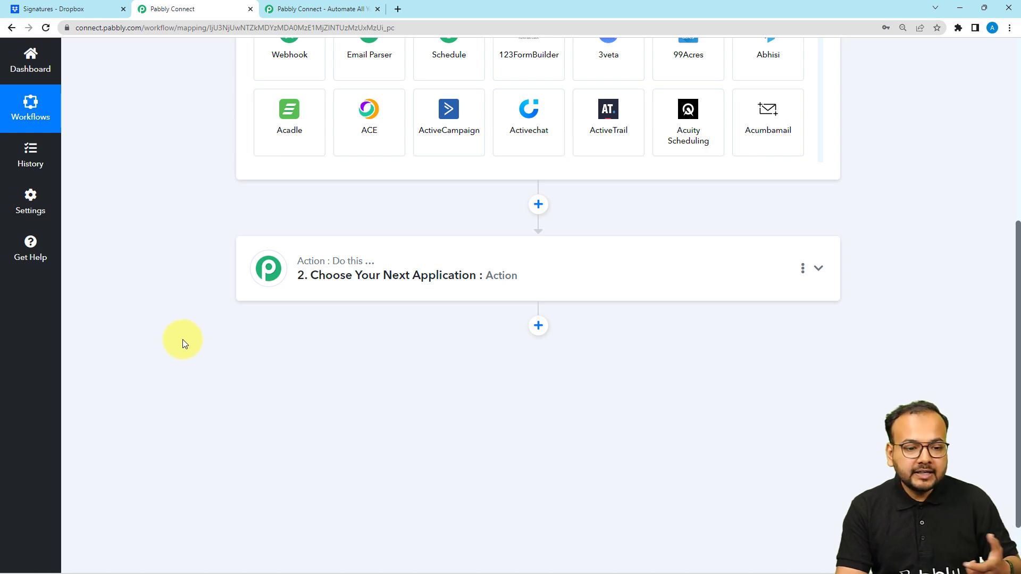
scroll(183, 339, up, 5)
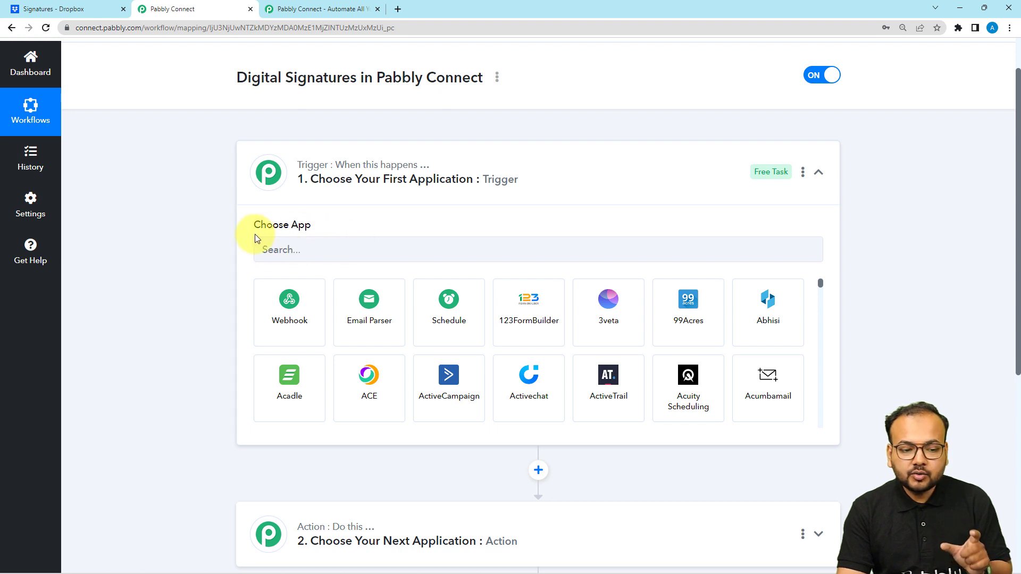
Search 'dro', pick Dropbox Sign as the trigger app, and list its trigger events
click(310, 256)
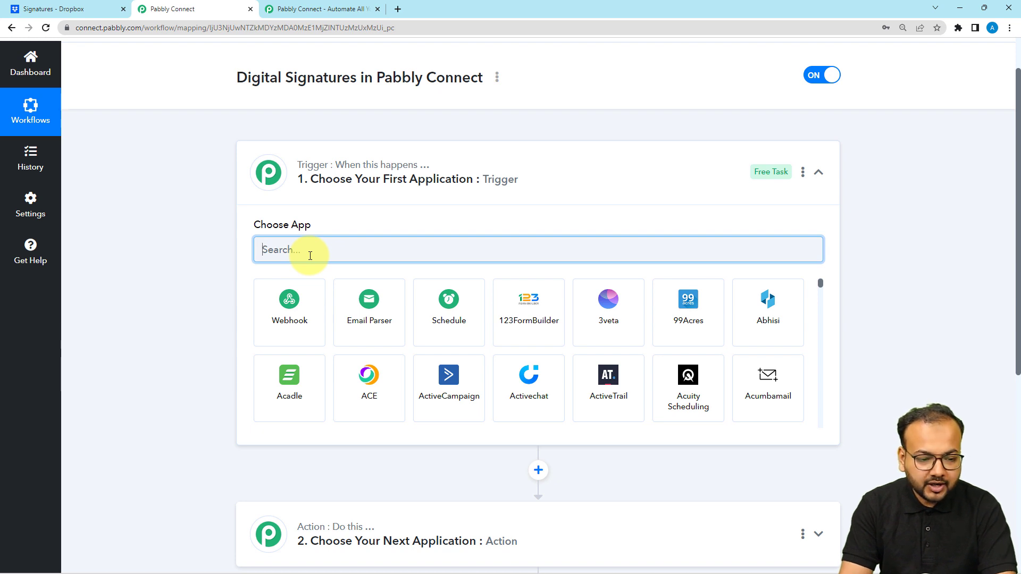
text(dro)
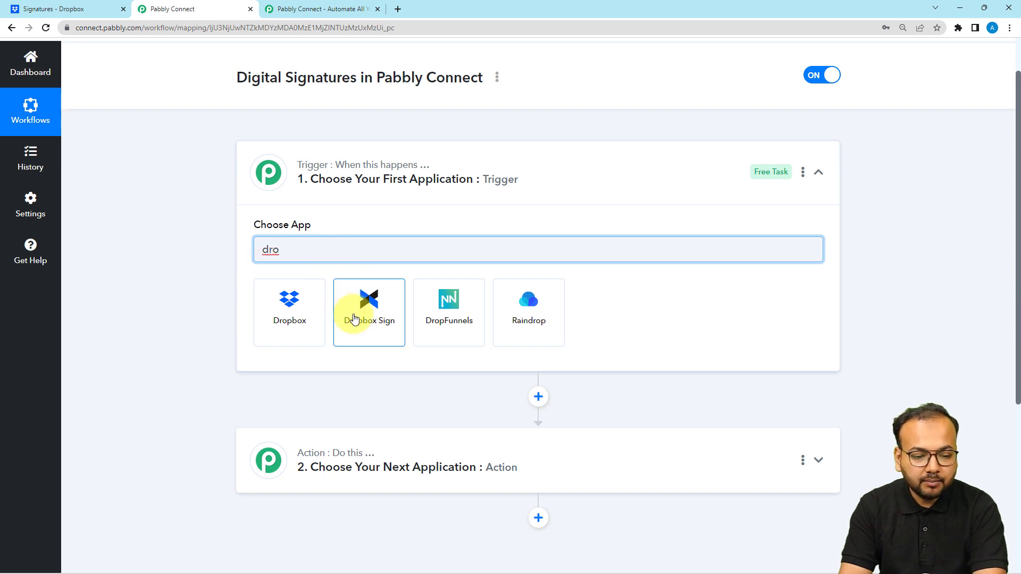
click(366, 335)
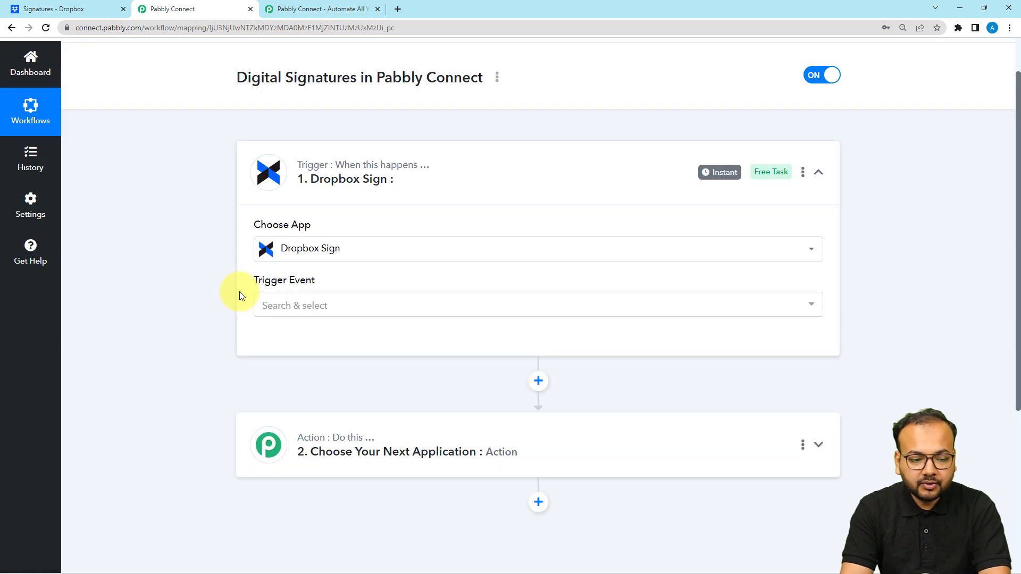
click(270, 199)
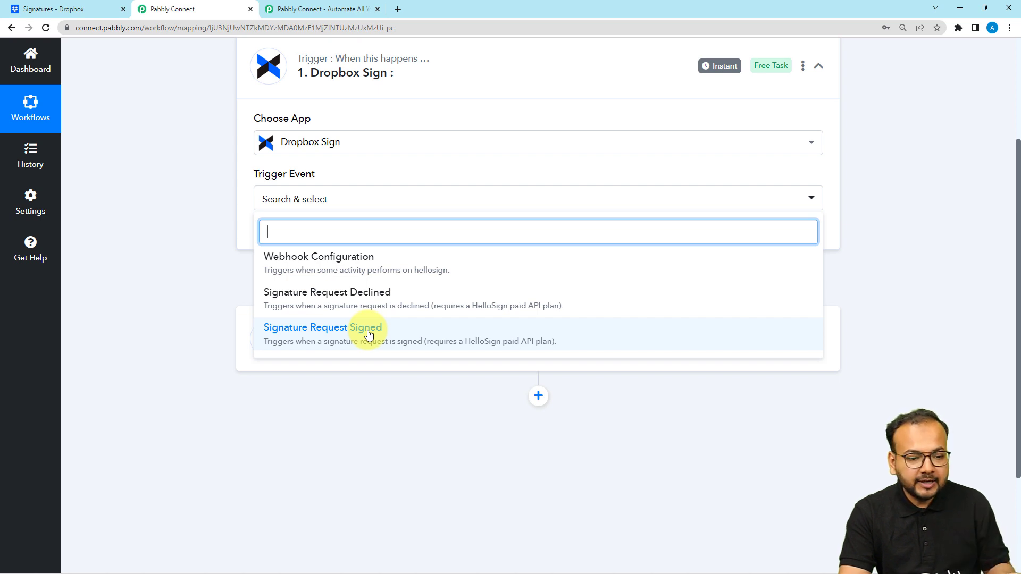
Choose Webhook Configuration as the trigger event and start a new Dropbox Sign connection
click(318, 260)
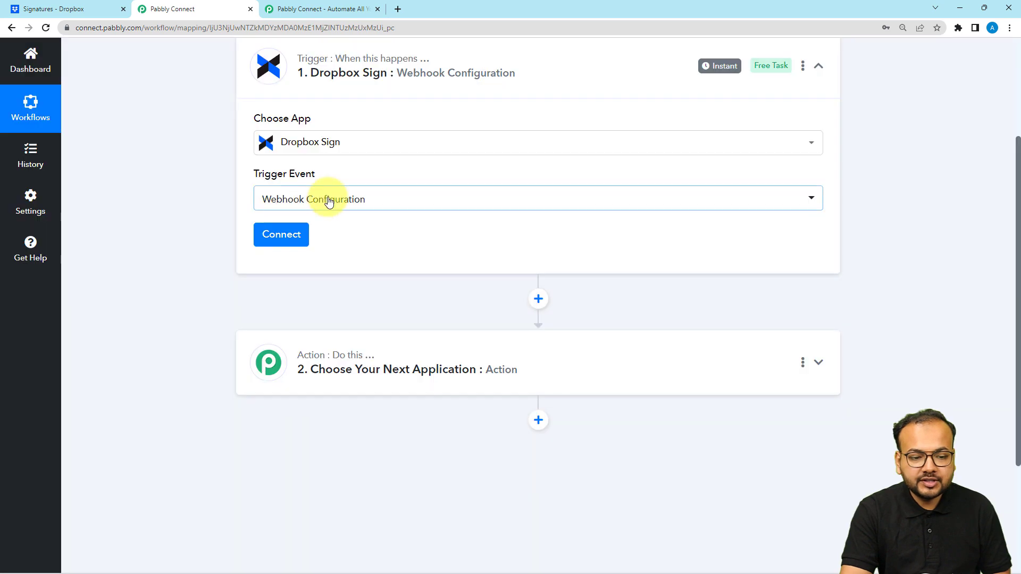
click(290, 236)
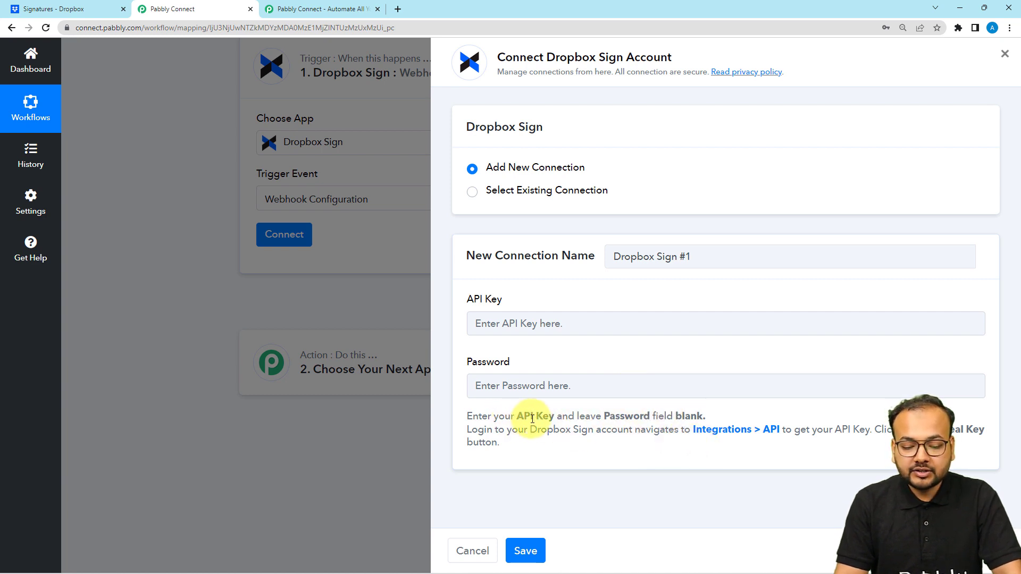
Highlight the help note about leaving the Password field blank
drag(604, 417, 705, 417)
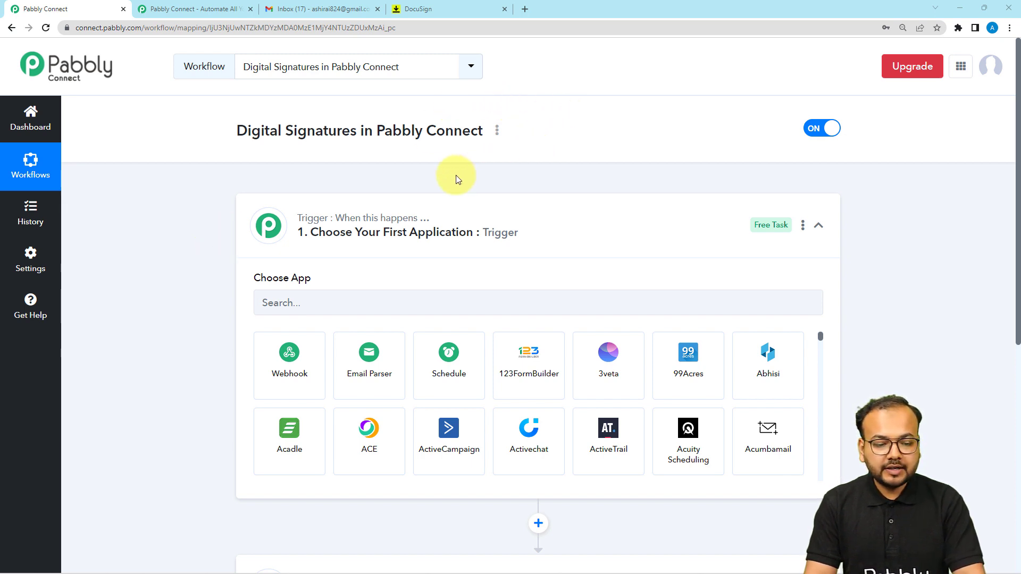
Search 'docu', choose Docusign as the trigger app, and list its trigger events
scroll(456, 178, down, 1)
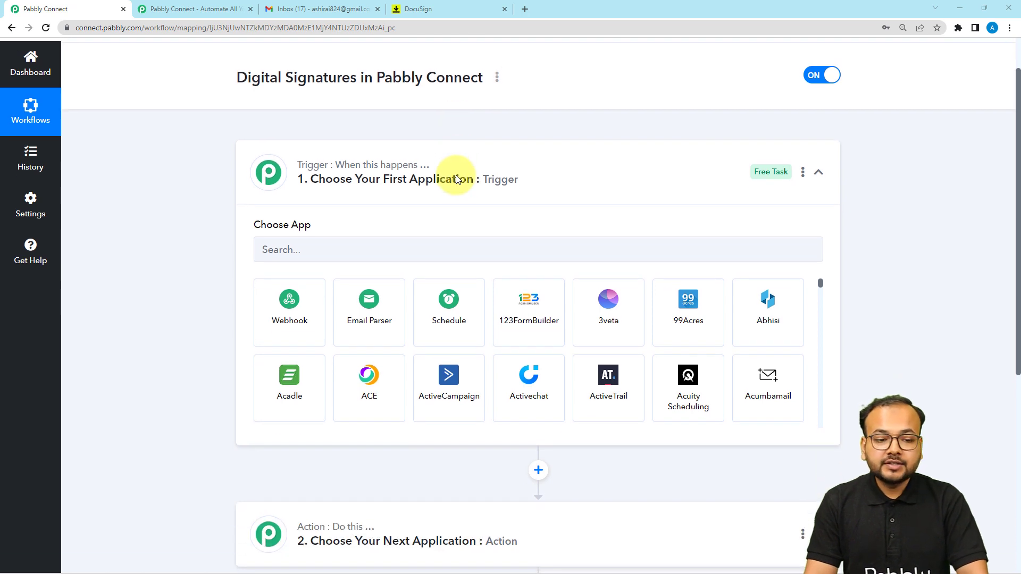
scroll(456, 178, down, 2)
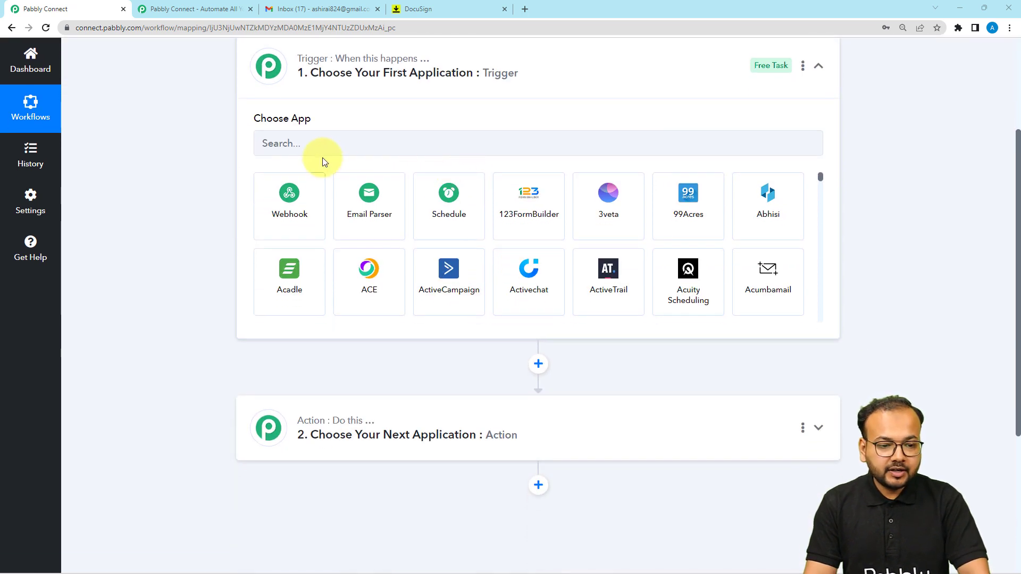
click(341, 150)
text(docu)
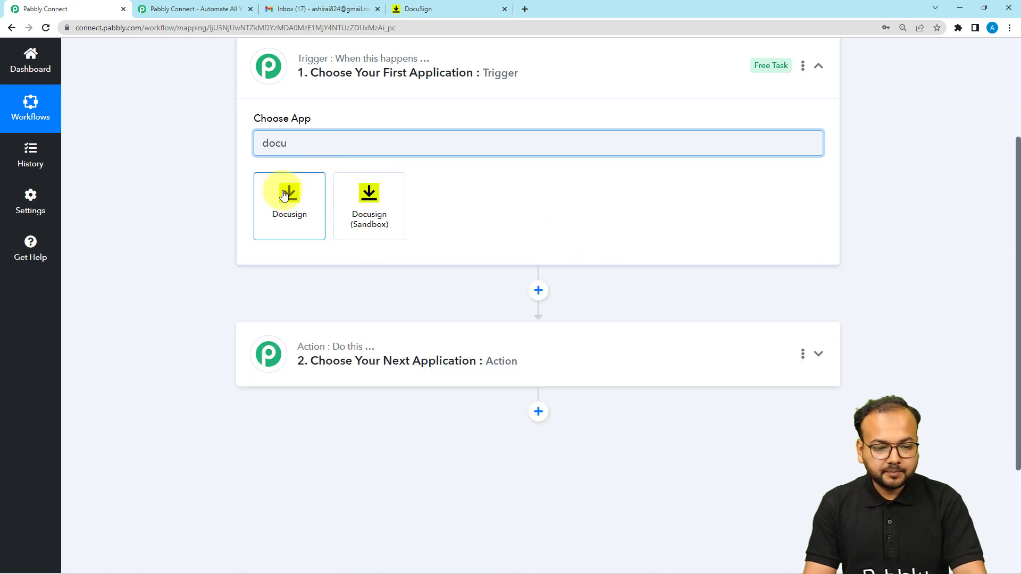
click(288, 196)
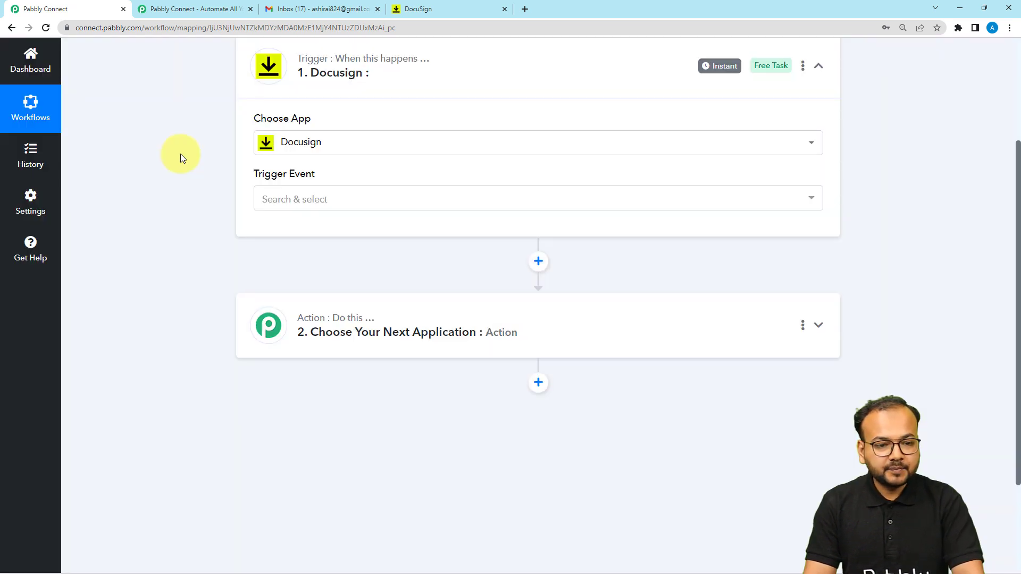
click(281, 199)
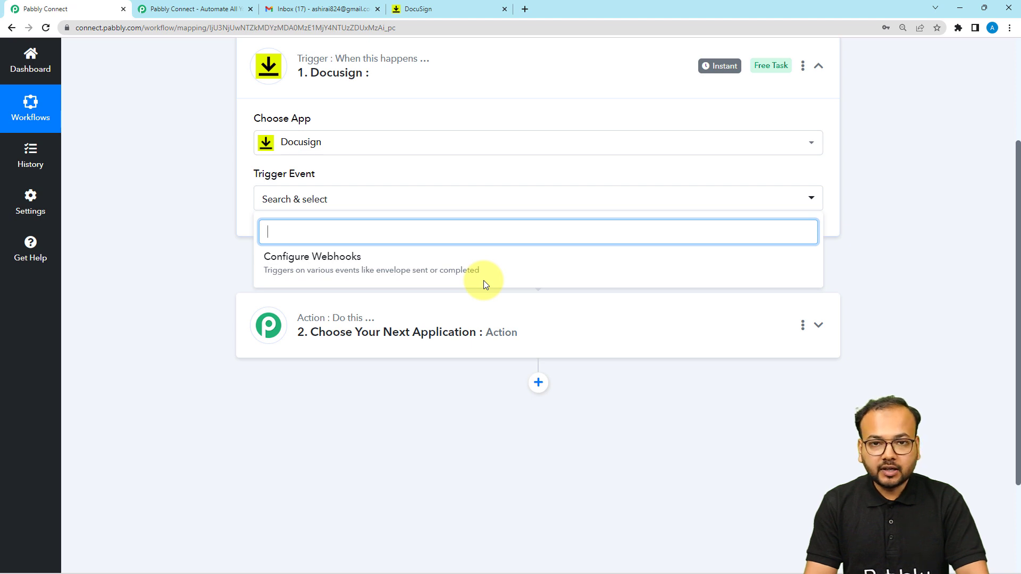
Select Configure Webhooks as the Docusign trigger event and highlight the webhook setup instructions
click(337, 258)
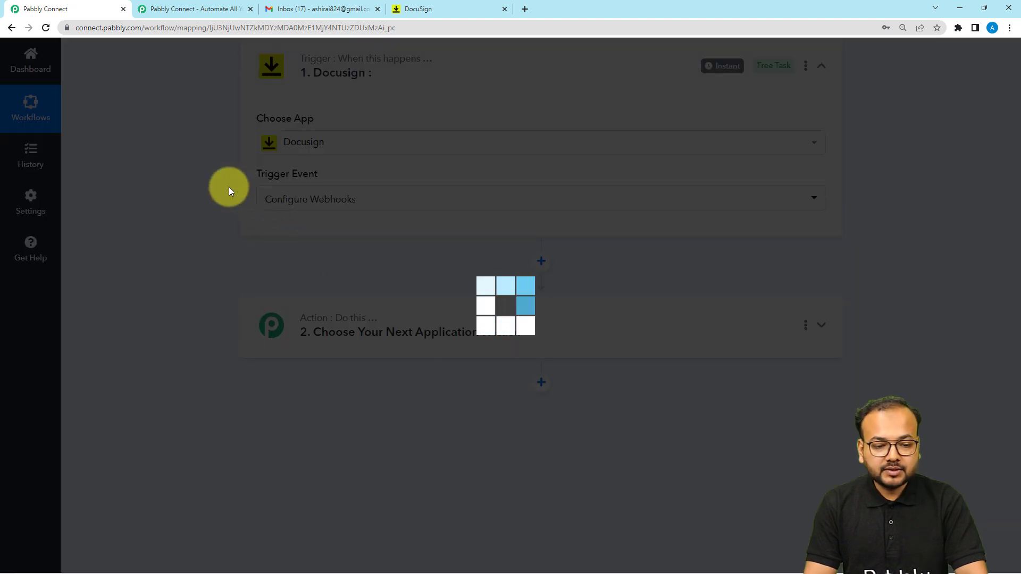
scroll(228, 186, down, 1)
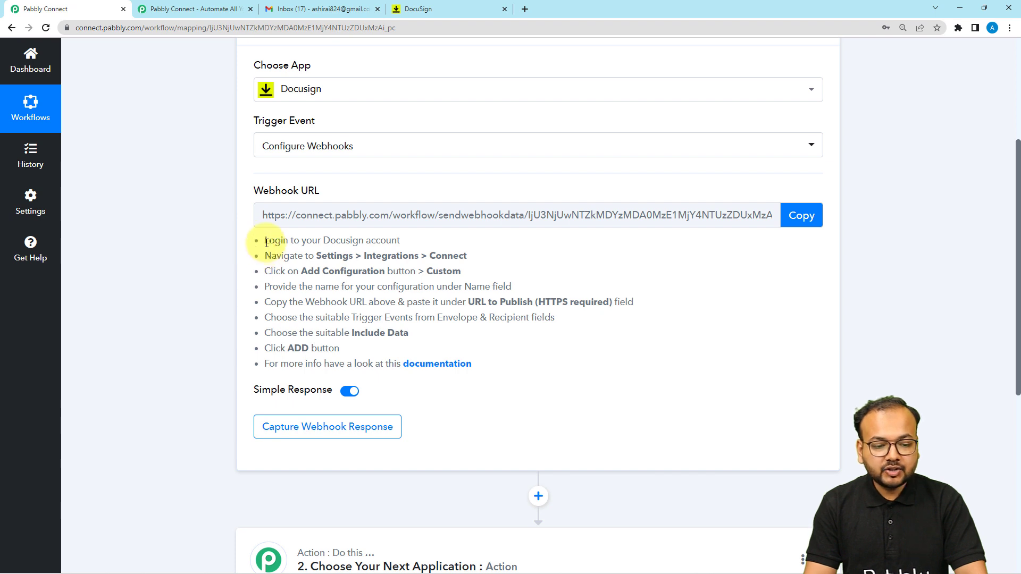
drag(264, 244, 387, 375)
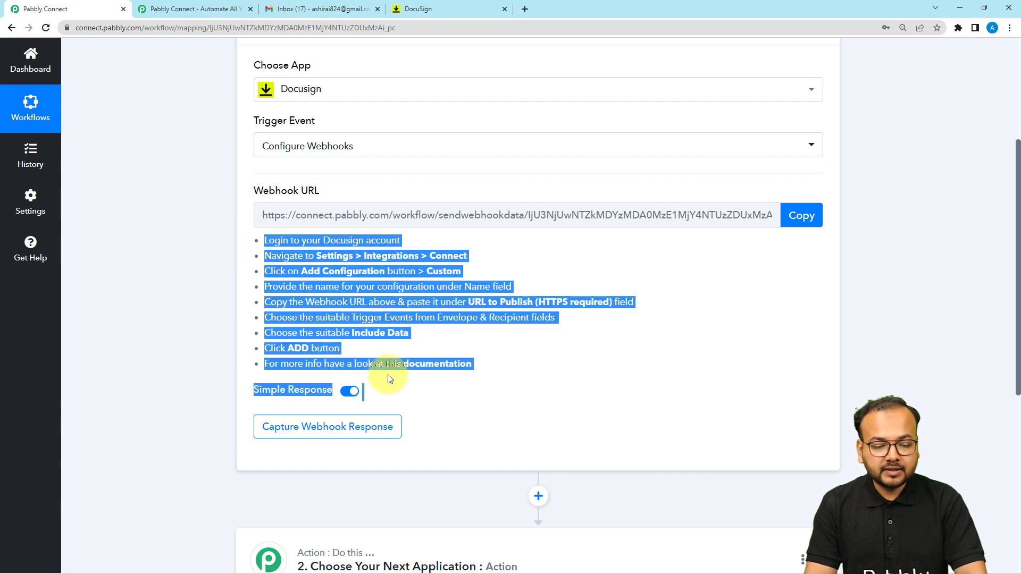
scroll(154, 243, down, 1)
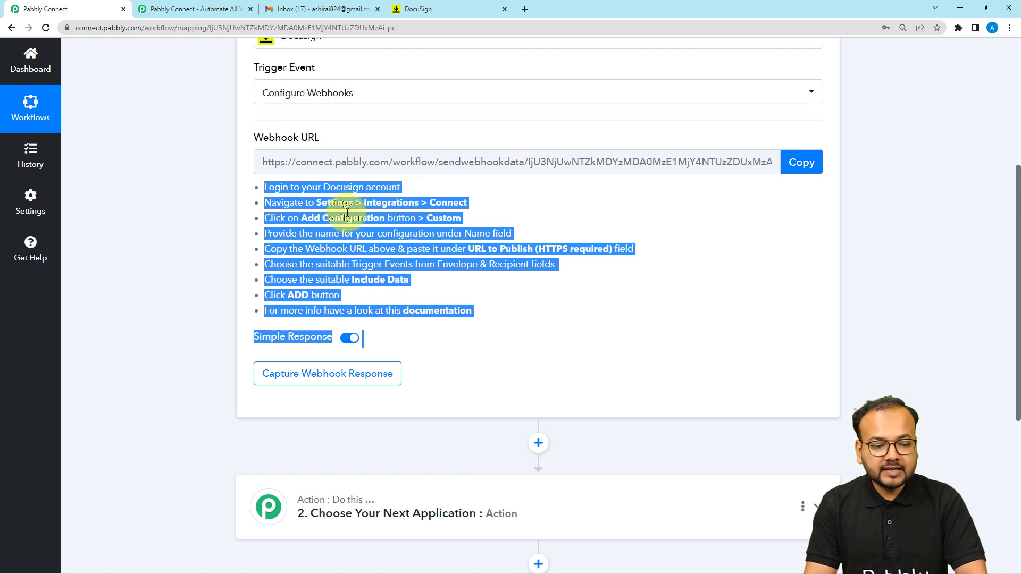
In DocuSign settings, open Integrations > Connect after checking Pabbly's webhook instructions
click(427, 7)
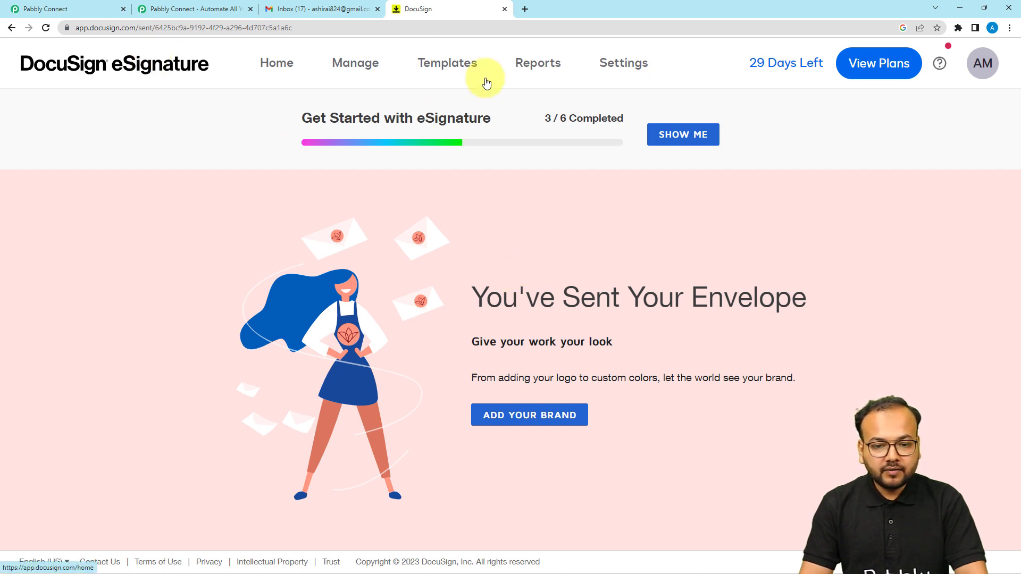
click(637, 79)
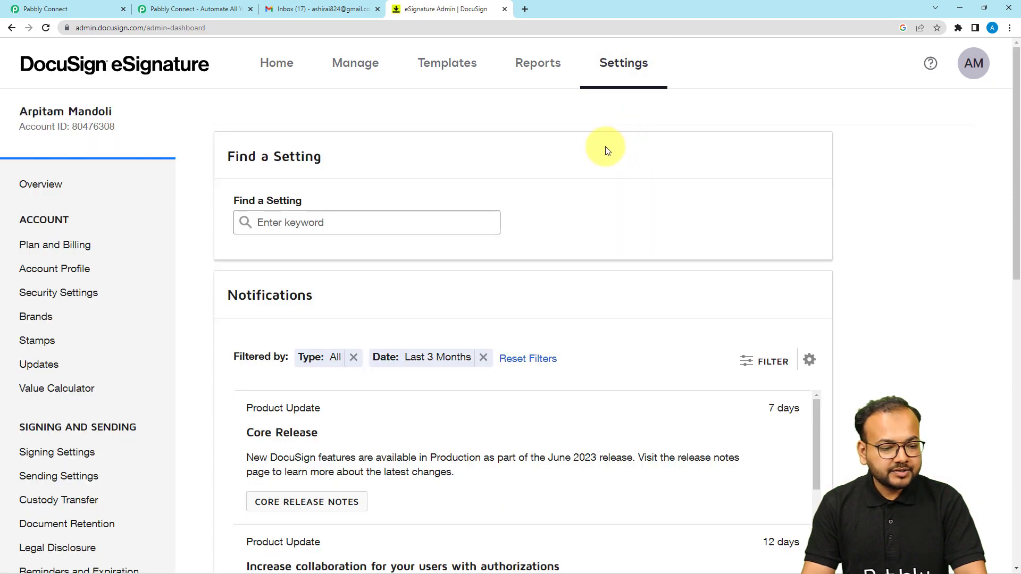
scroll(153, 216, down, 1)
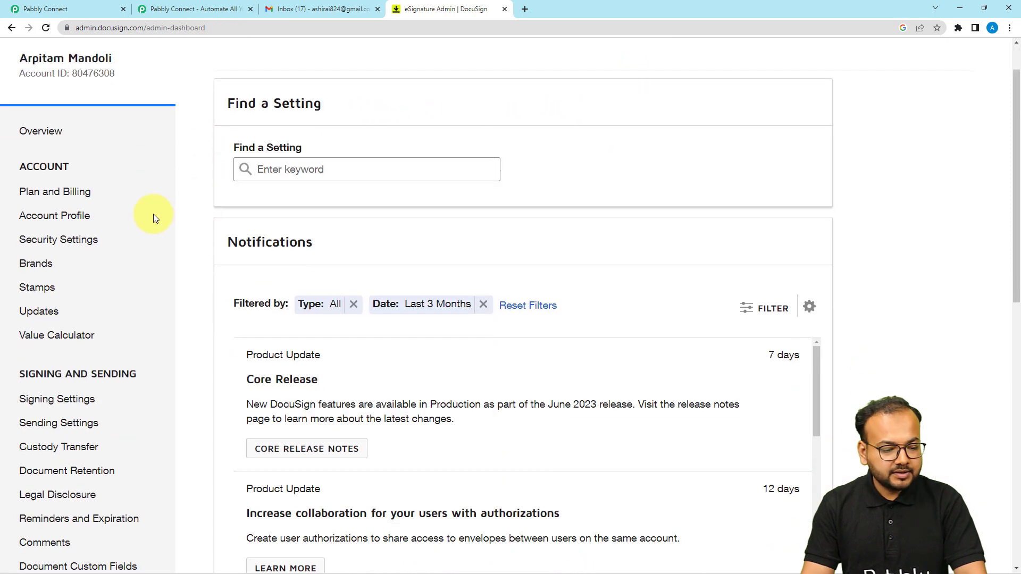
scroll(153, 215, down, 1)
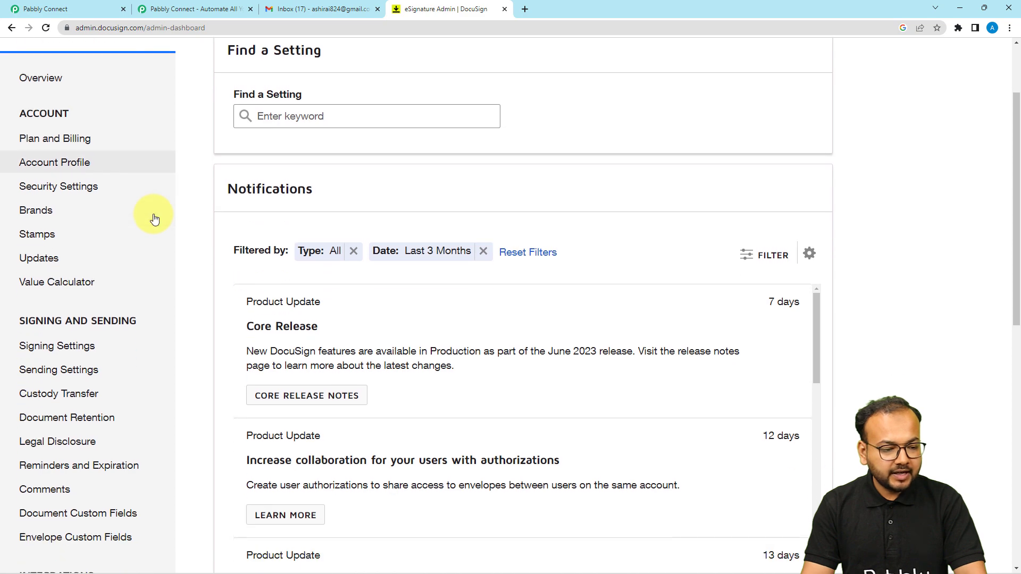
click(100, 8)
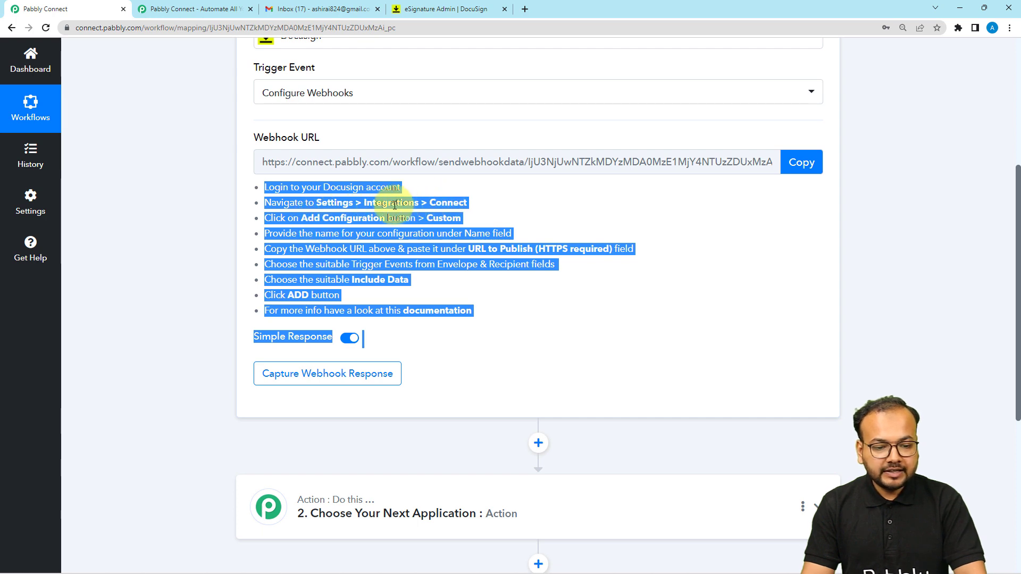
click(444, 9)
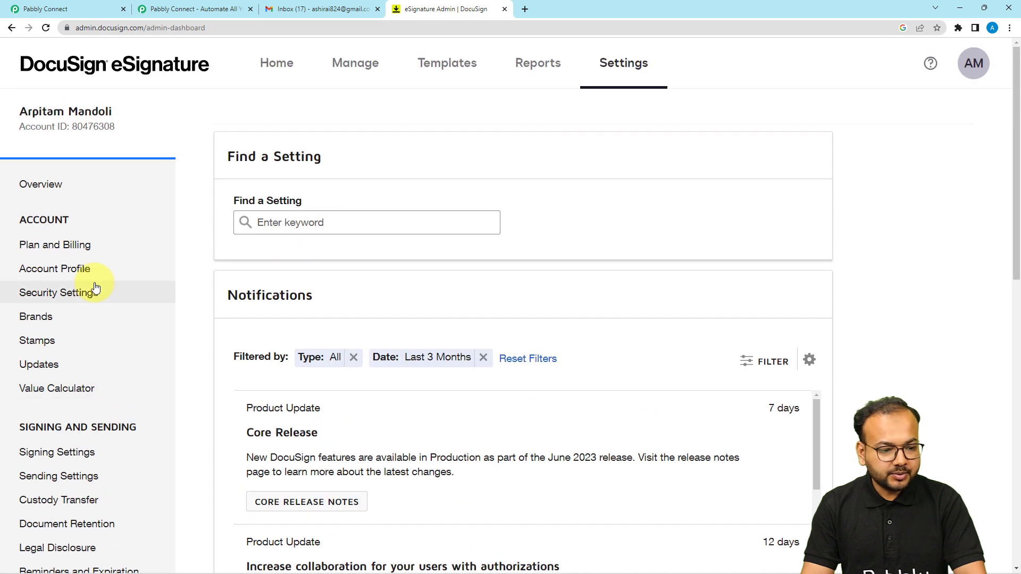
scroll(95, 287, down, 4)
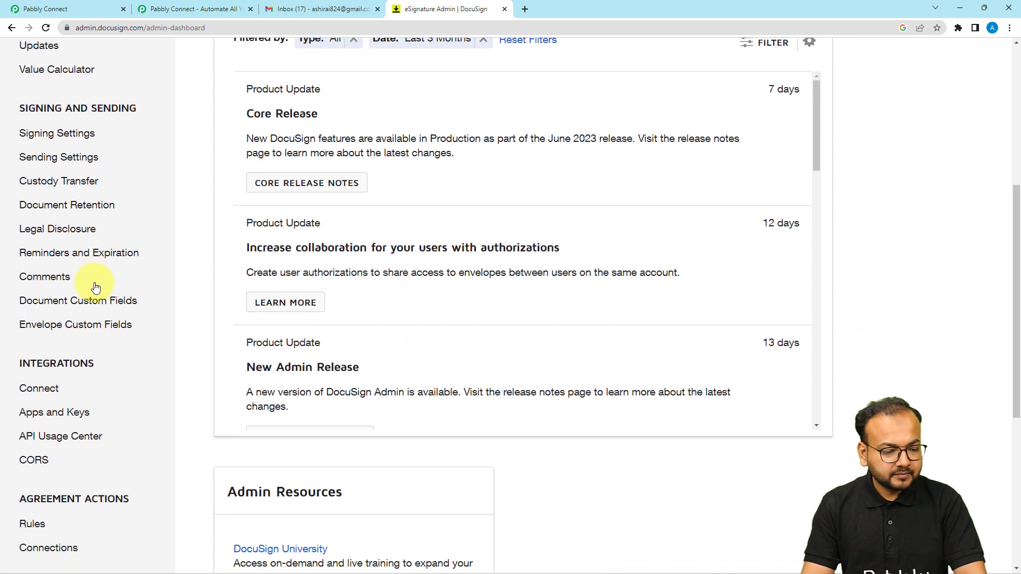
scroll(51, 367, down, 1)
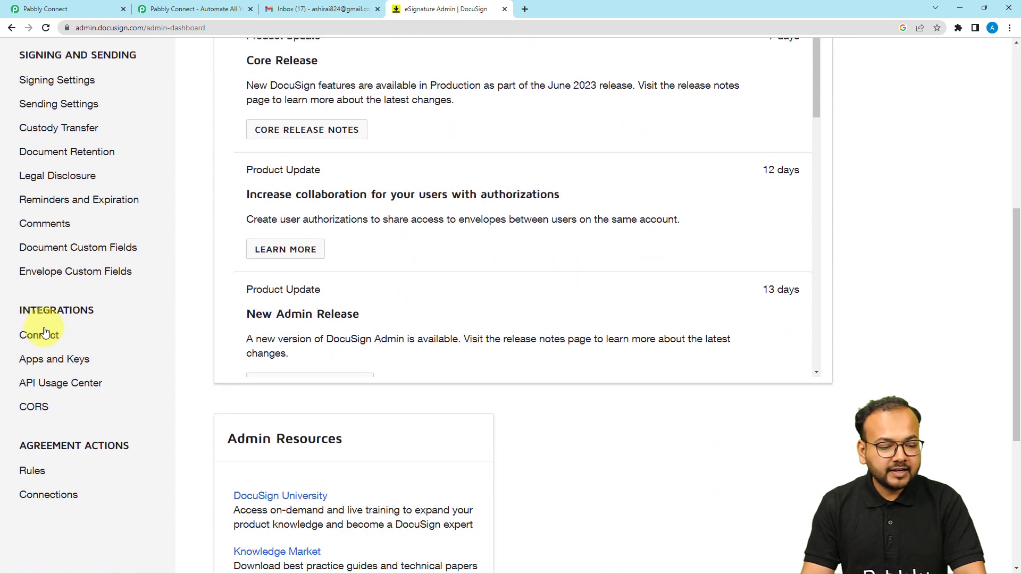
click(63, 339)
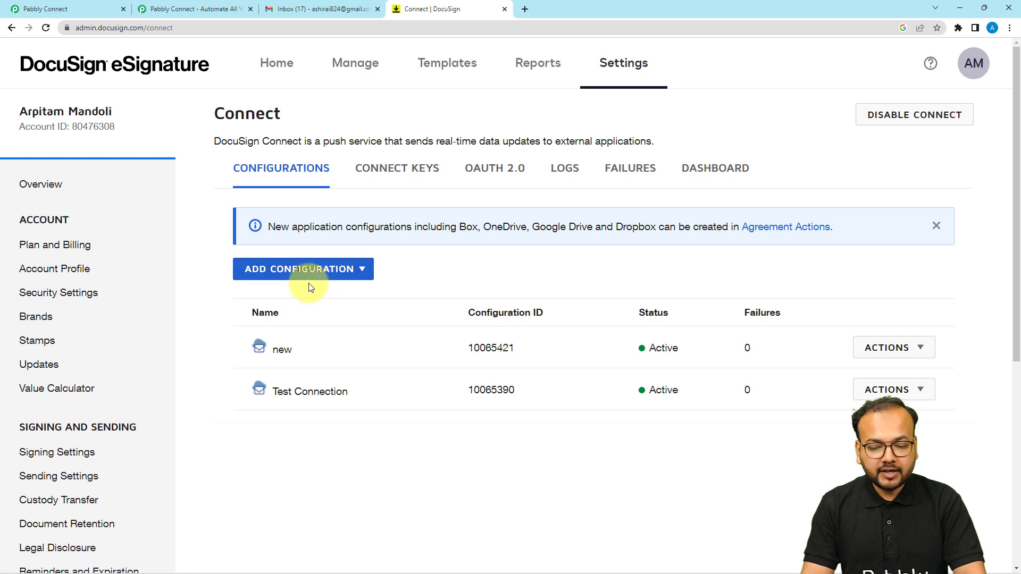
Add a custom Connect configuration named 'test'
click(282, 267)
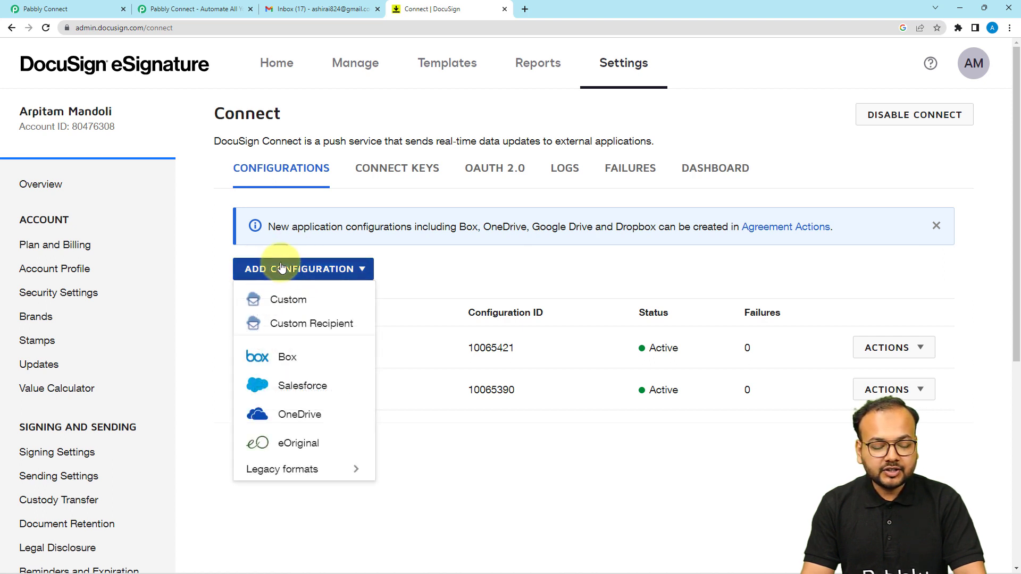
click(282, 309)
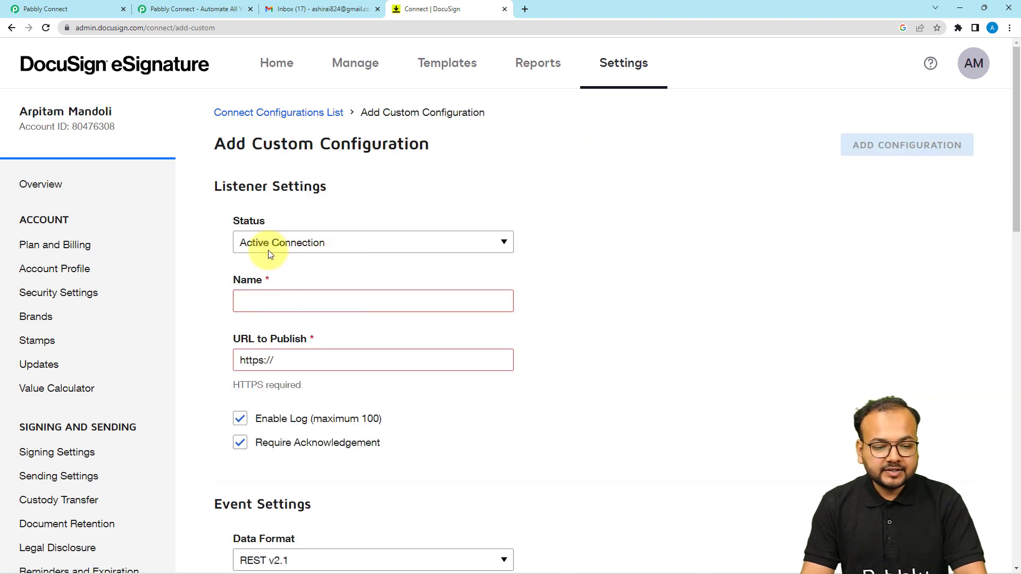
scroll(288, 251, down, 1)
click(289, 251)
text(test)
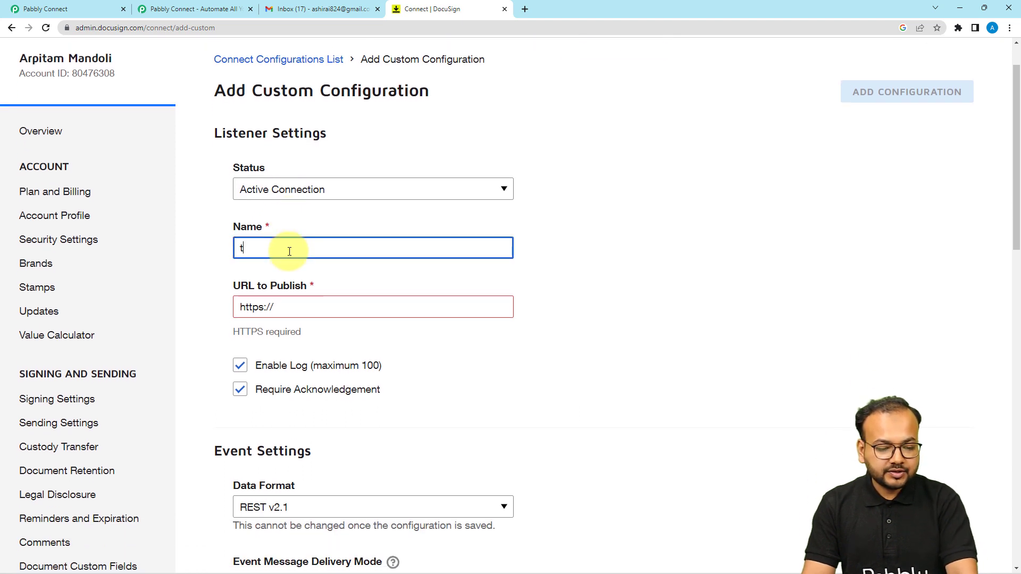
click(296, 309)
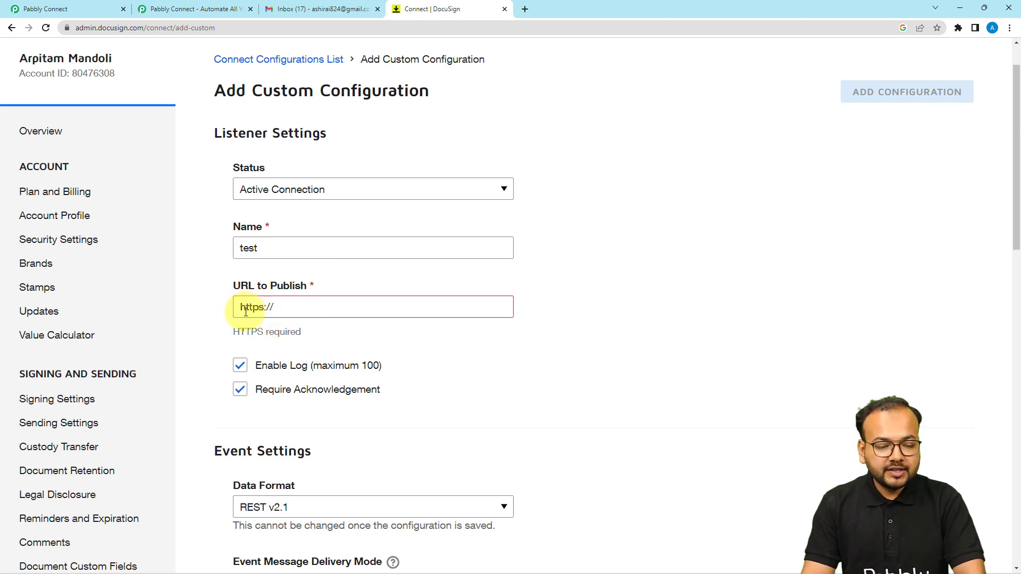
click(85, 9)
click(801, 164)
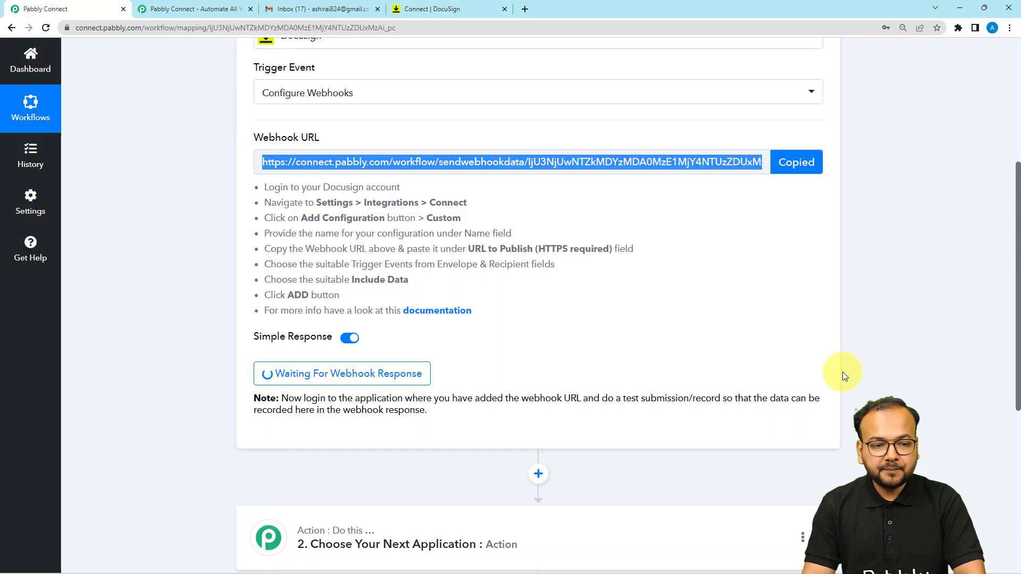
click(404, 4)
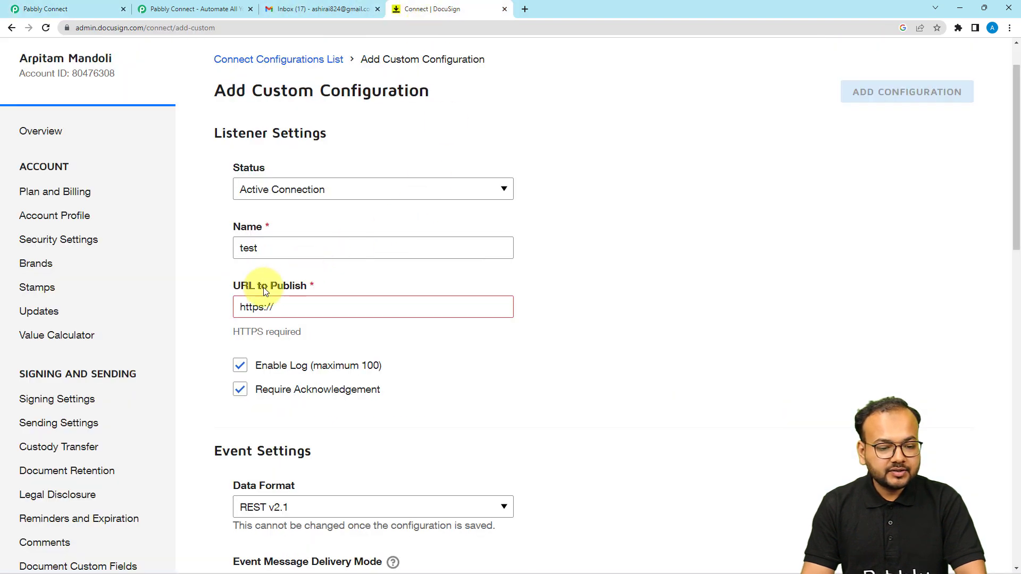
click(312, 303)
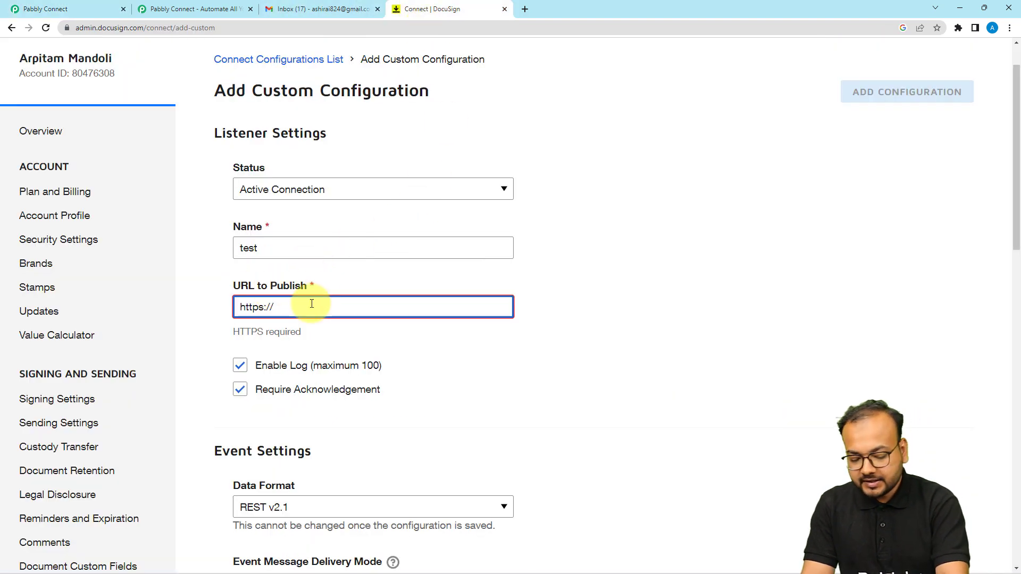
key(BackSpace)
key(BackSpace)
key(BackSpace)
key(BackSpace)
key(BackSpace)
key(BackSpace)
key(BackSpace)
key(BackSpace)
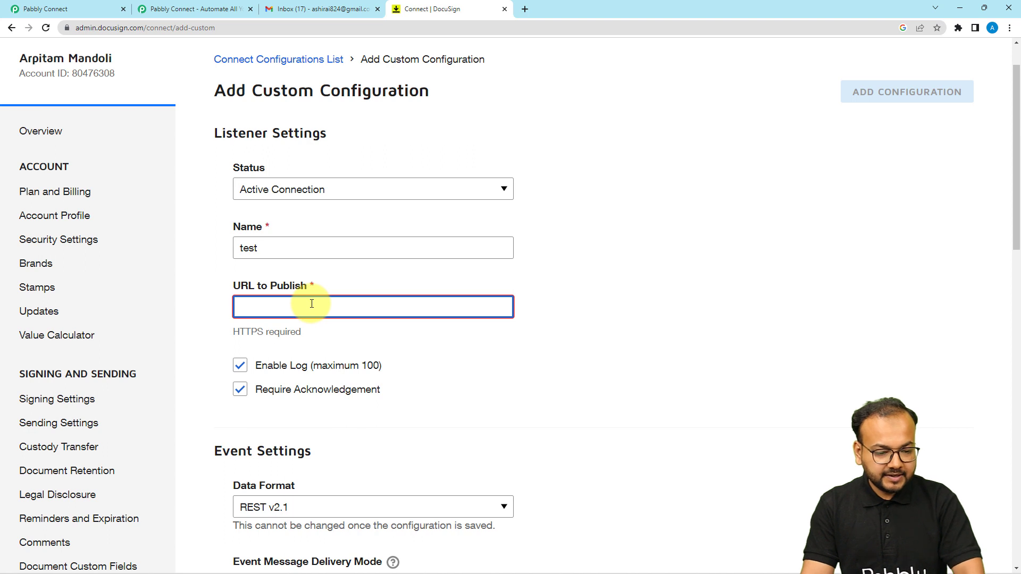
key(ctrl+v)
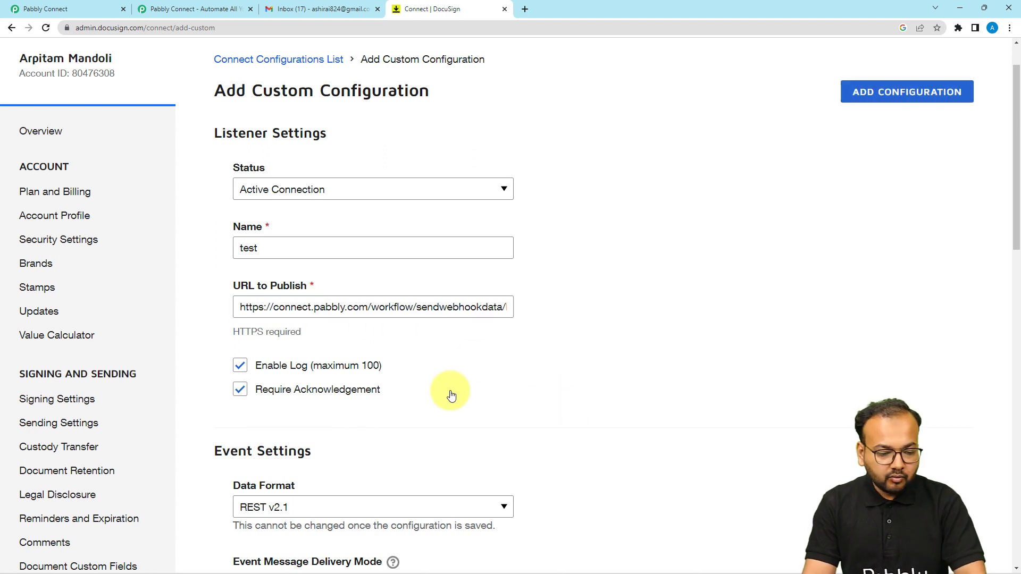
Under Envelope and Recipients trigger events, tick only Envelope Sent
scroll(450, 394, down, 5)
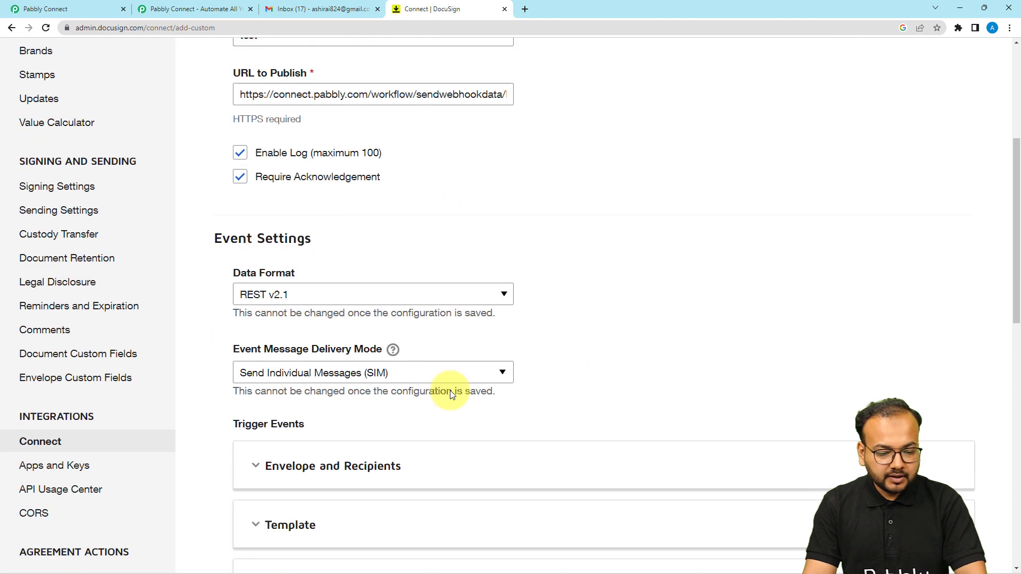
scroll(450, 393, down, 1)
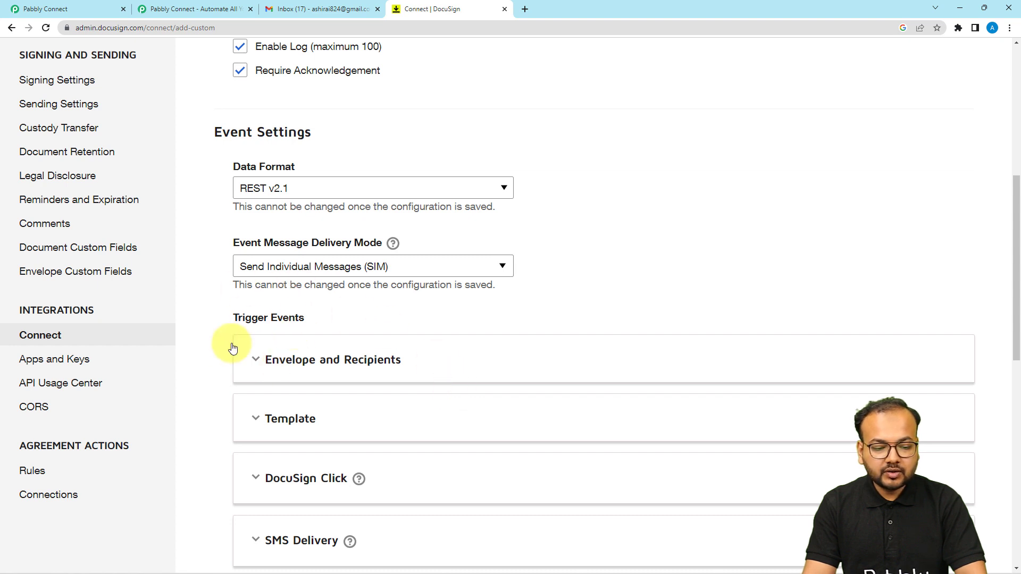
click(261, 364)
scroll(231, 363, down, 2)
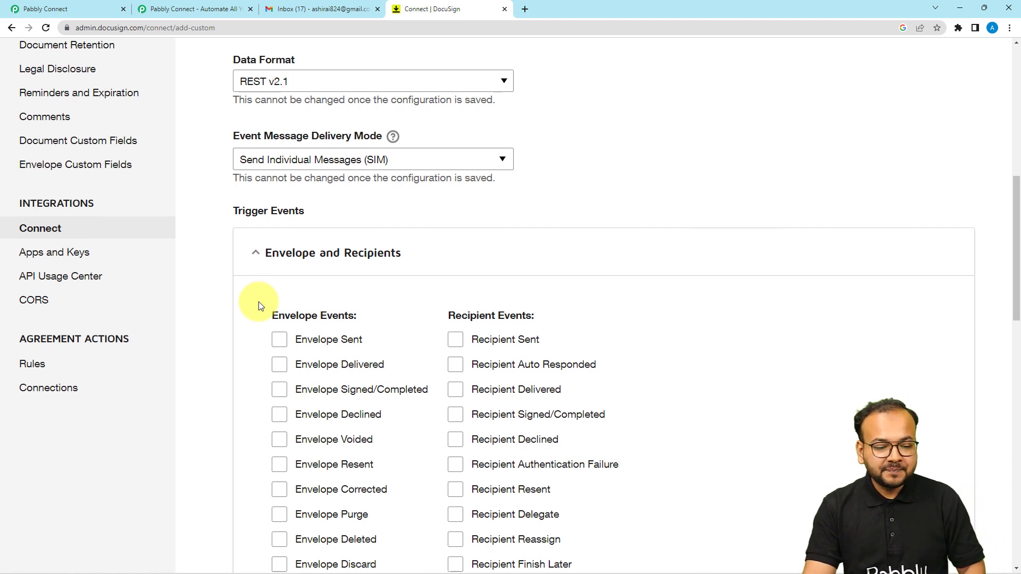
scroll(258, 302, down, 1)
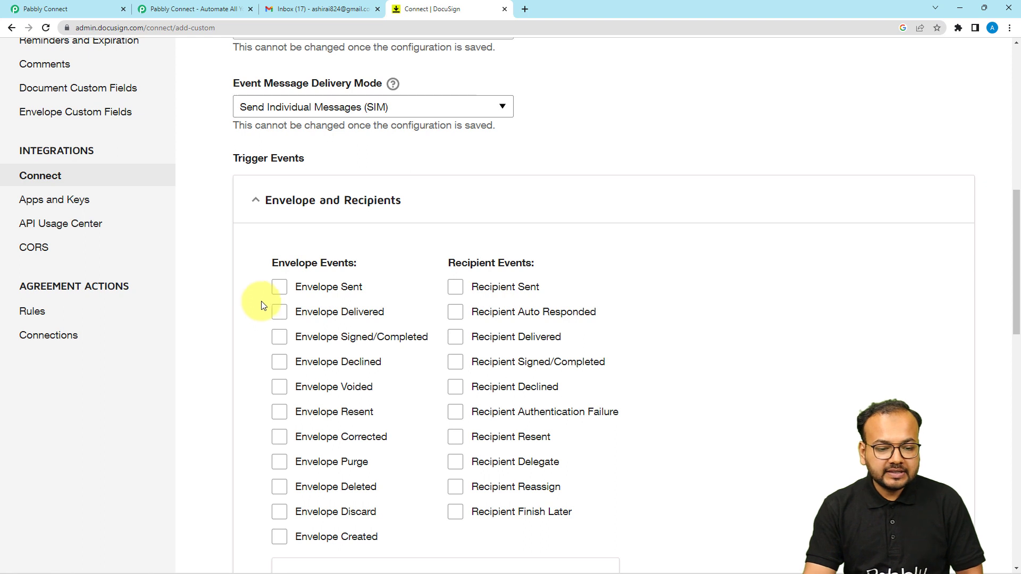
click(281, 291)
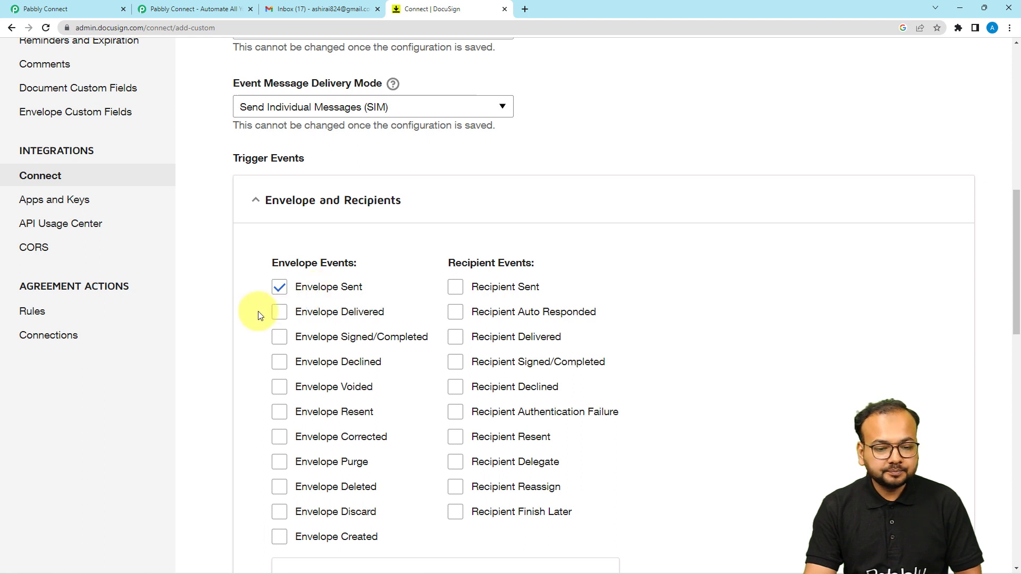
scroll(245, 320, down, 2)
scroll(245, 320, down, 2)
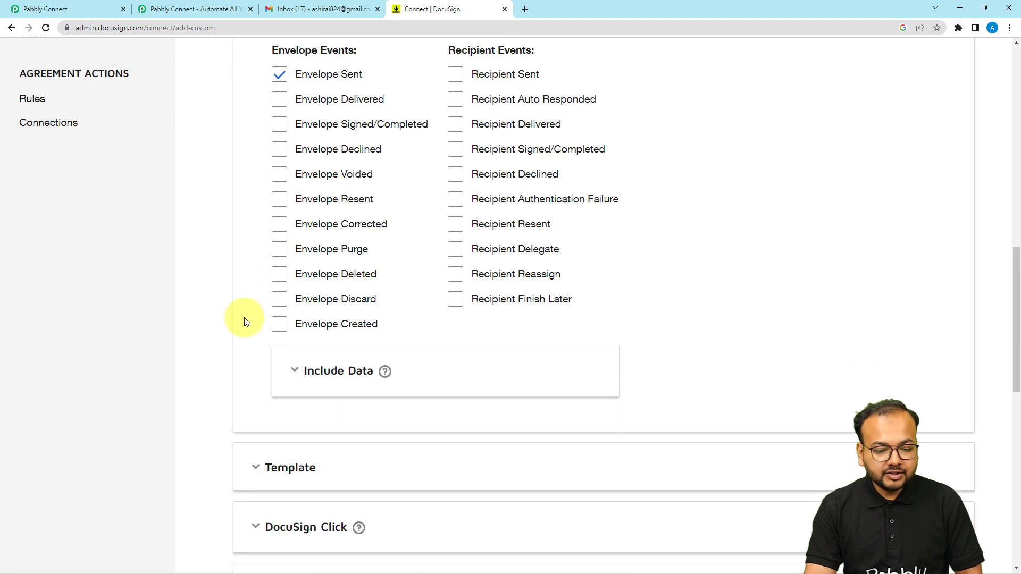
Reveal Include Data options and save the 'test' configuration, listed as Active with ID 10065425
click(292, 369)
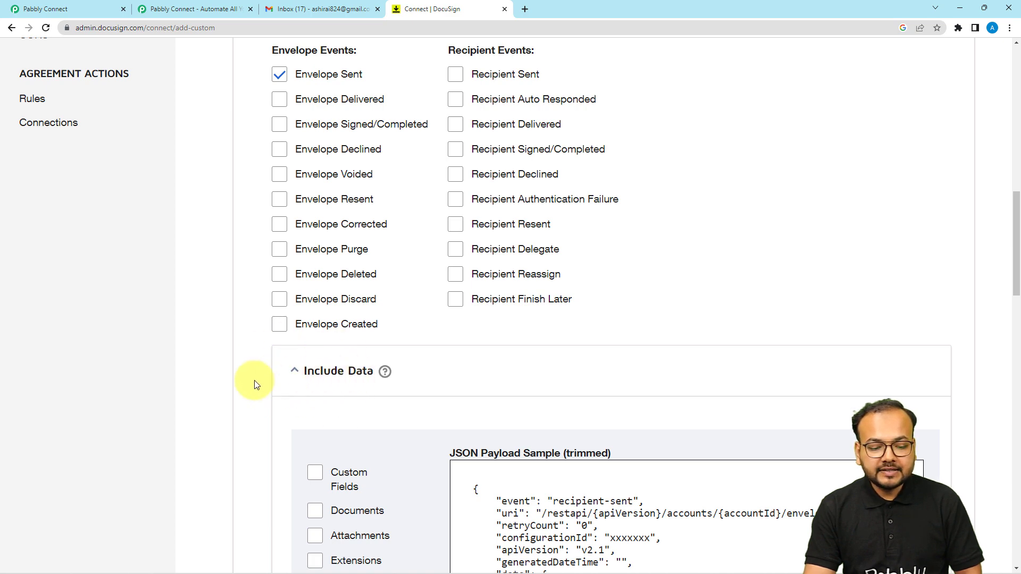
scroll(255, 383, down, 3)
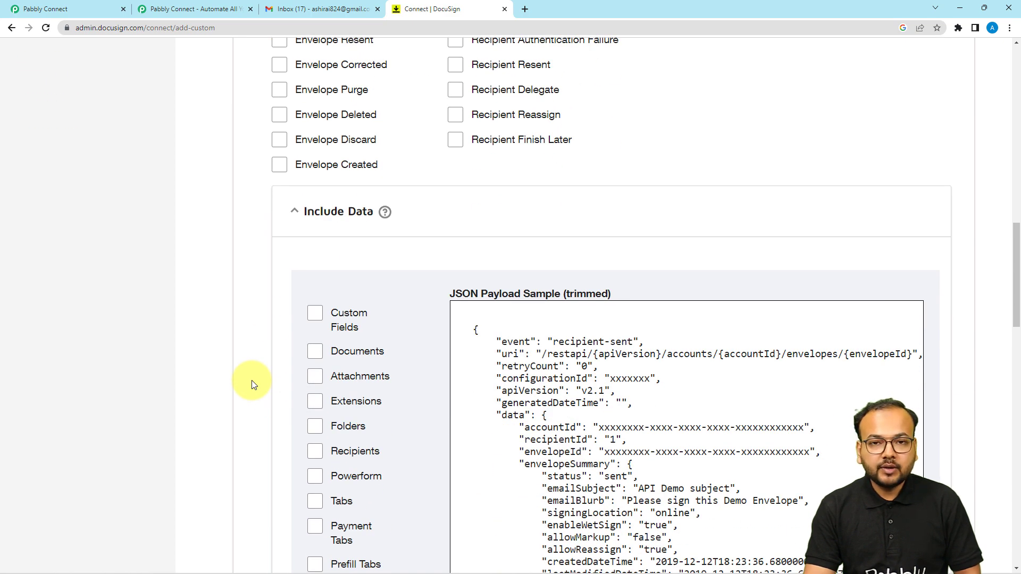
scroll(254, 383, down, 2)
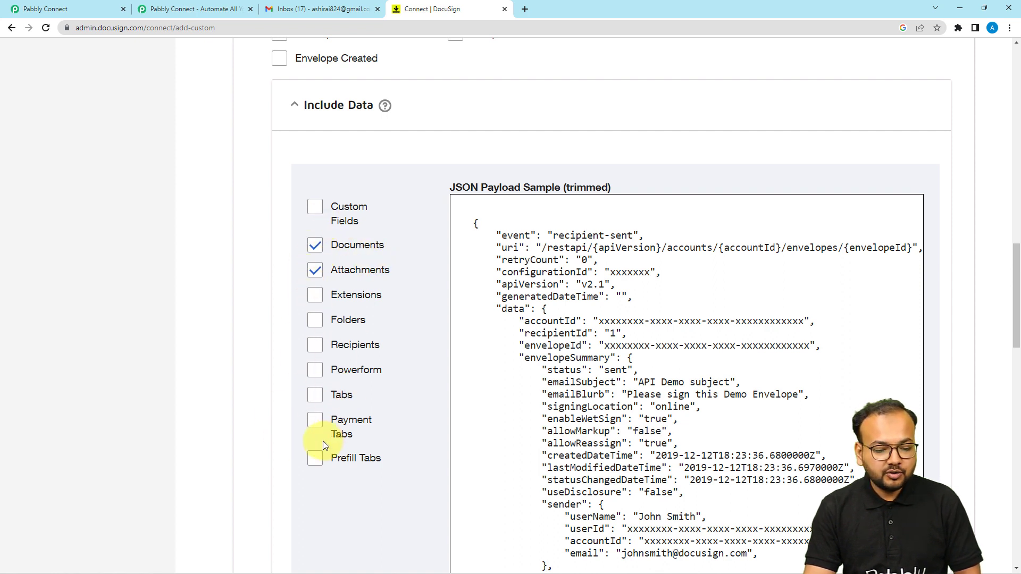
scroll(371, 501, down, 12)
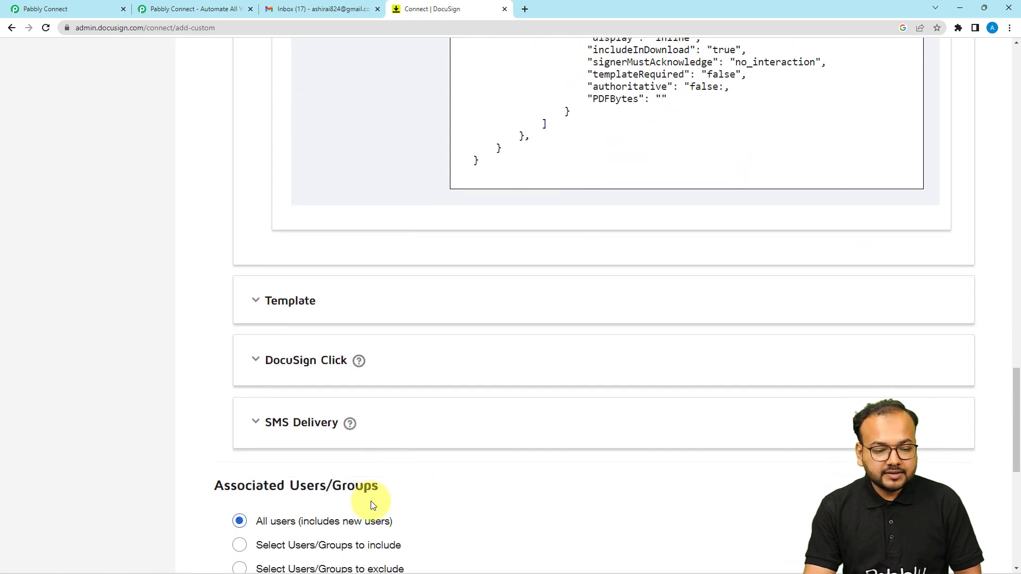
scroll(372, 501, down, 1)
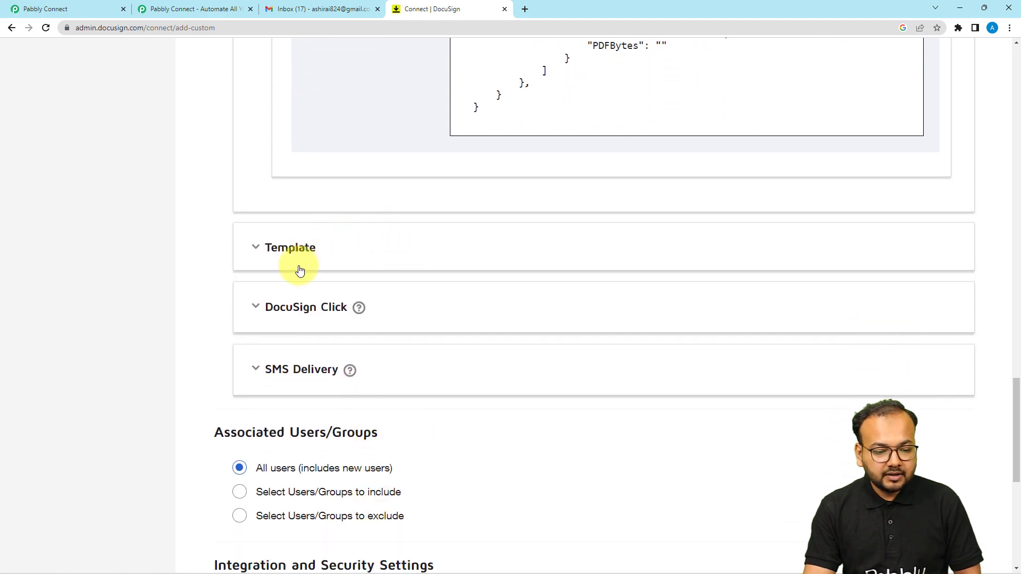
scroll(267, 271, down, 2)
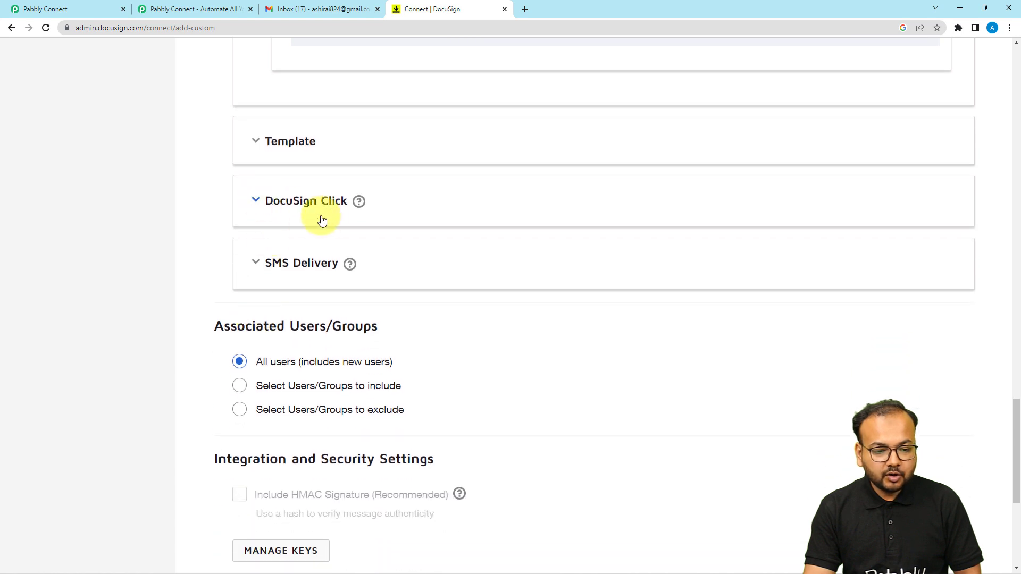
scroll(216, 235, down, 2)
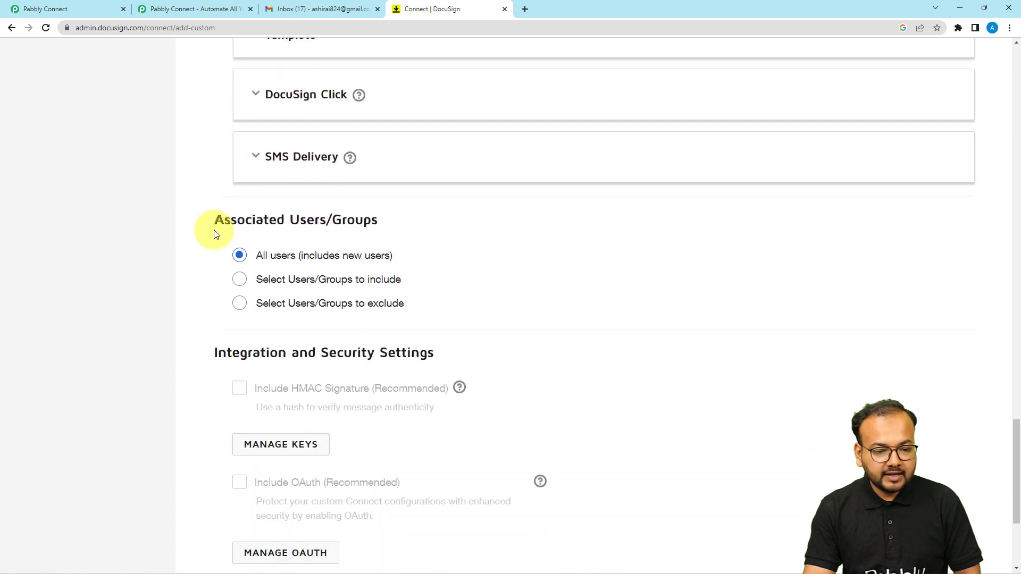
scroll(216, 234, down, 3)
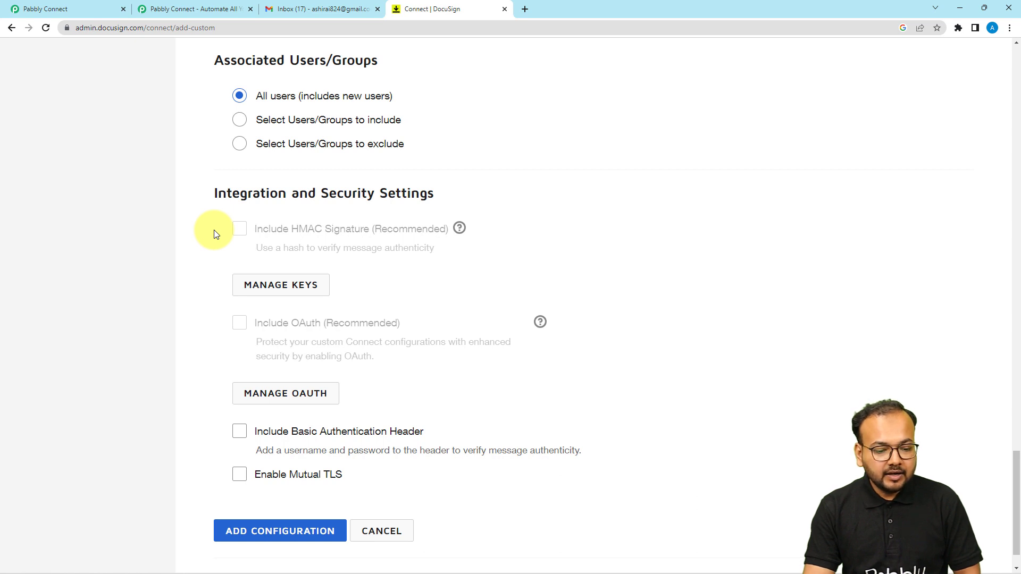
scroll(216, 234, down, 1)
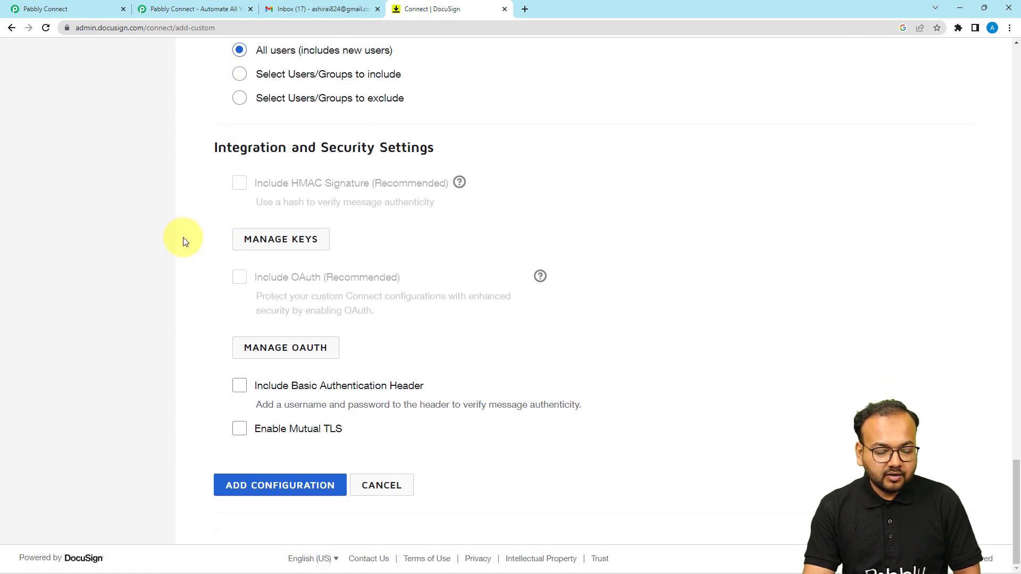
click(246, 488)
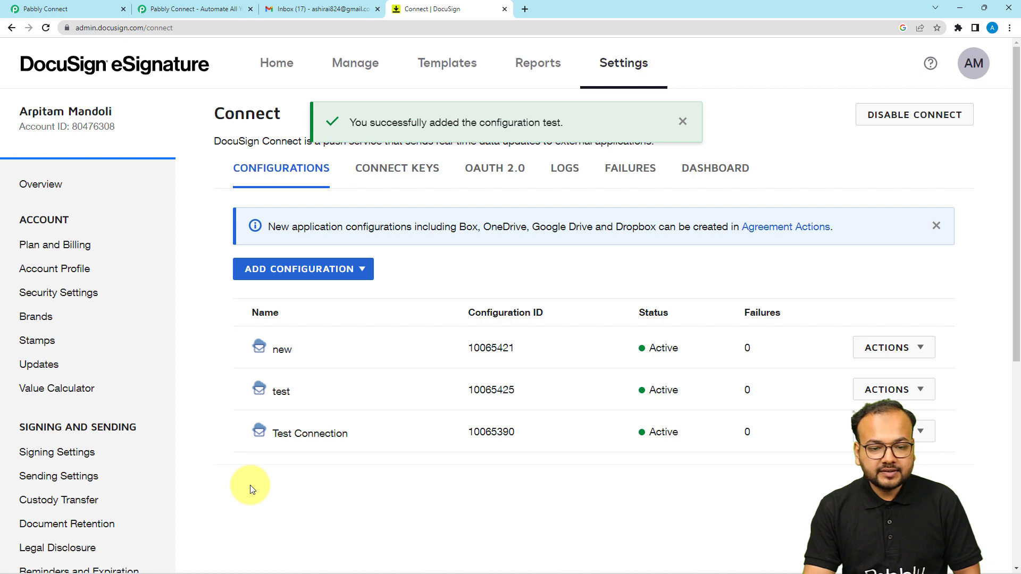
click(64, 4)
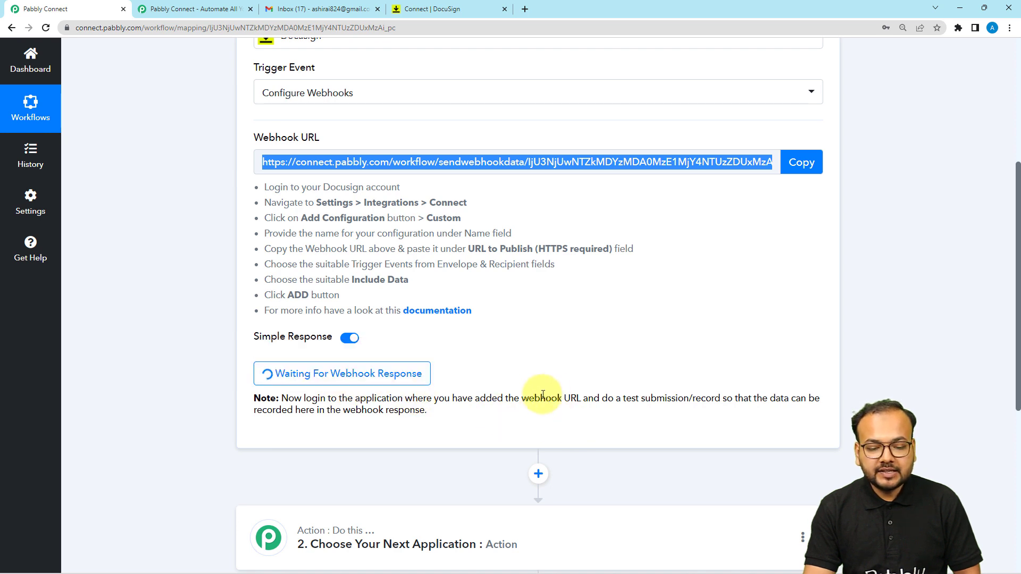
drag(623, 403, 686, 415)
click(686, 418)
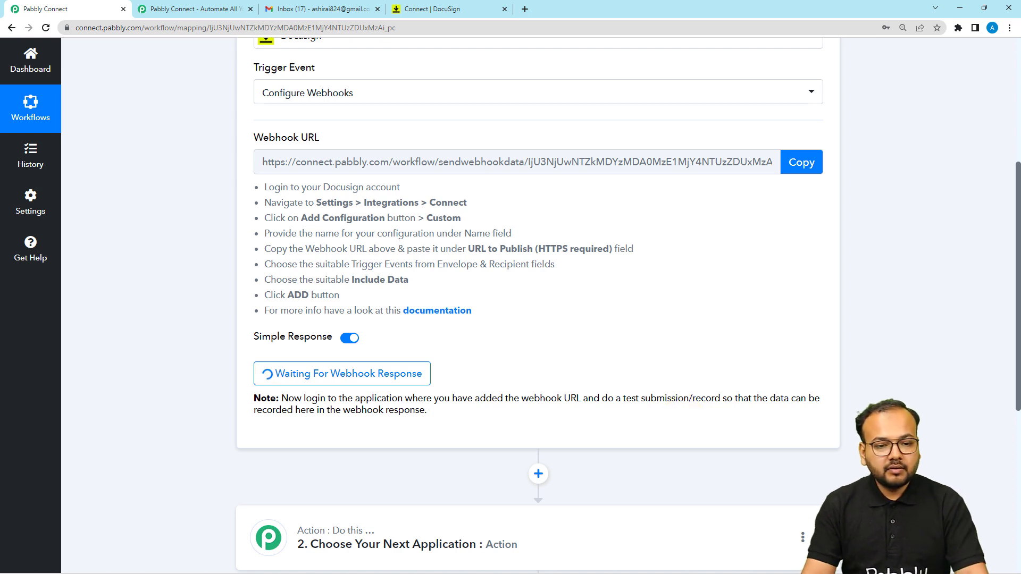
click(449, 11)
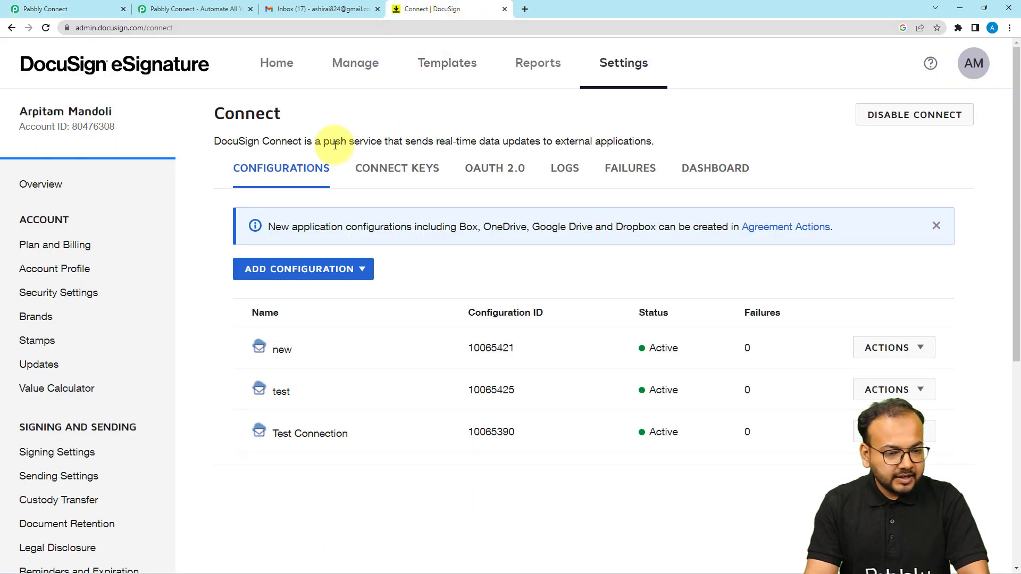
From the DocuSign home, add a saved contact as the Sales invoice.docx envelope's signer
click(278, 63)
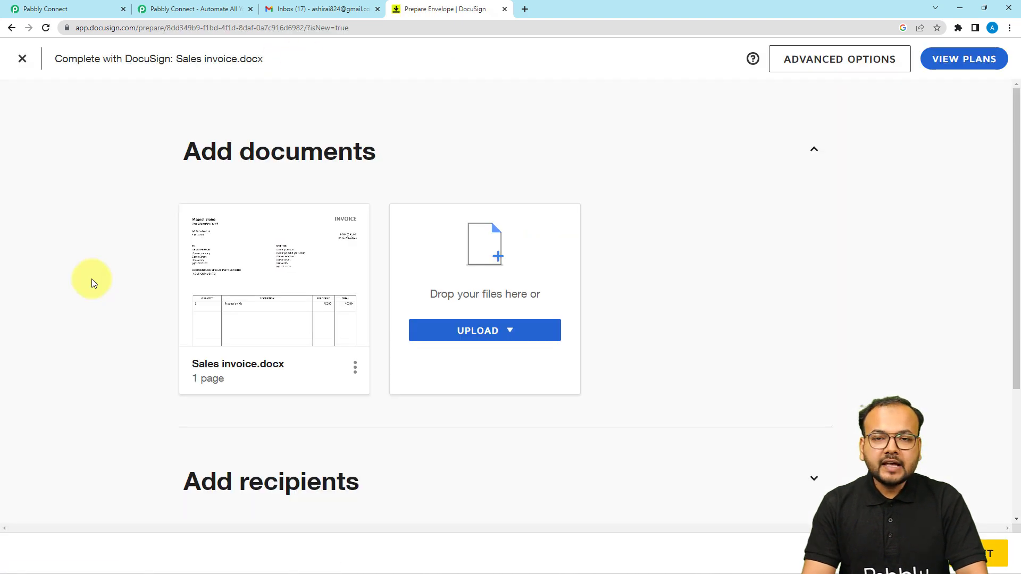
scroll(91, 279, down, 1)
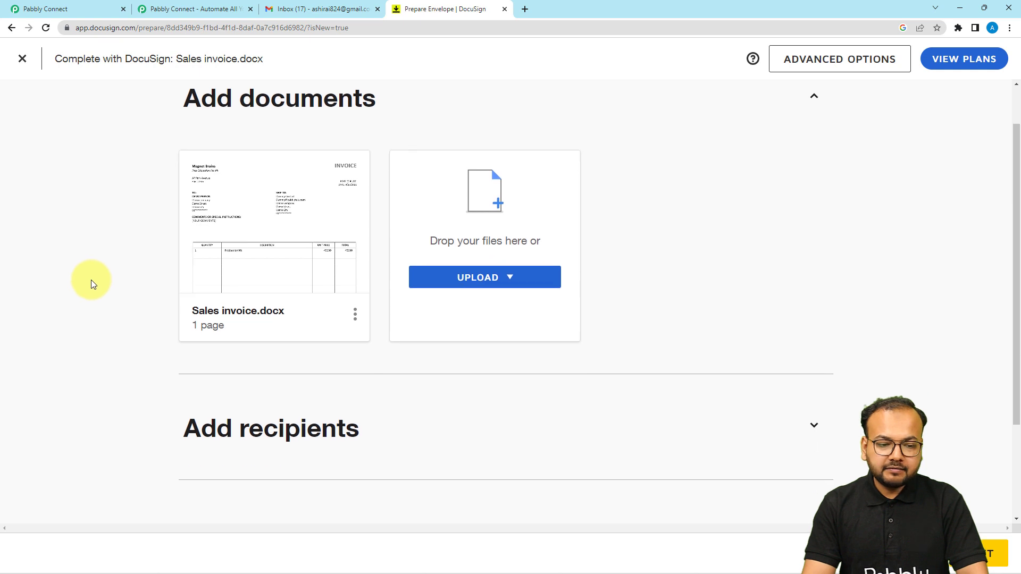
scroll(96, 317, down, 3)
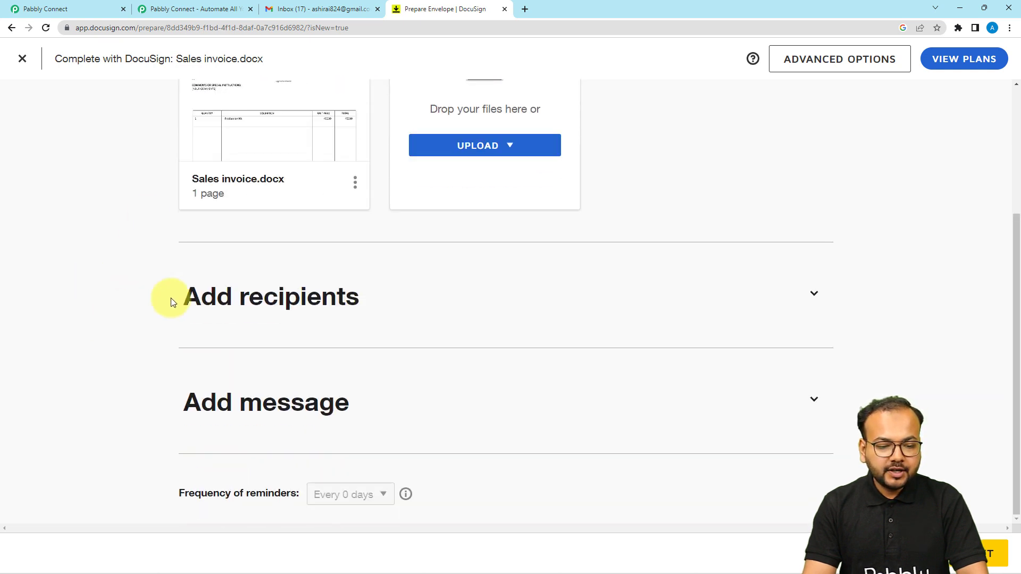
click(256, 302)
scroll(149, 305, down, 3)
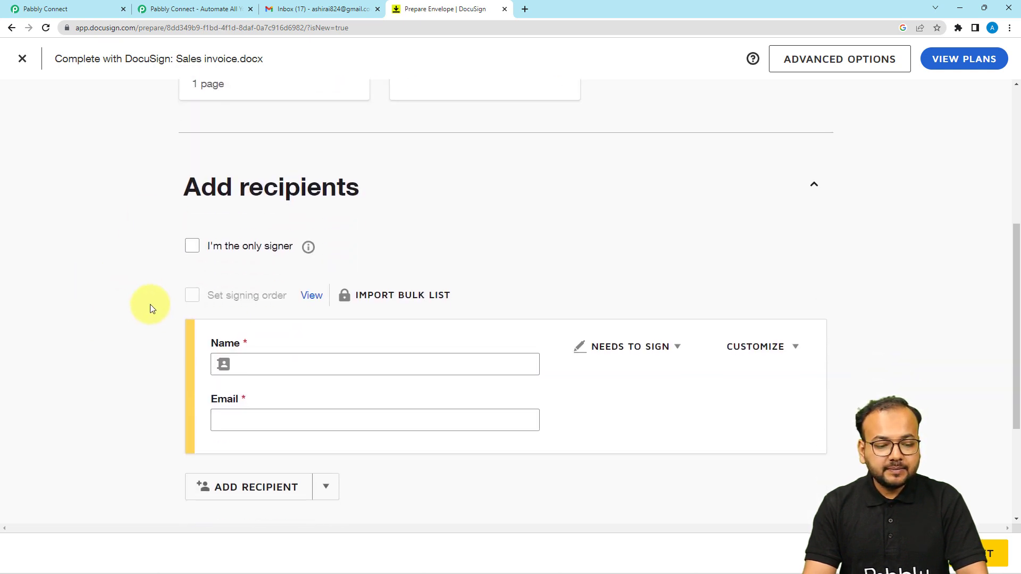
click(274, 321)
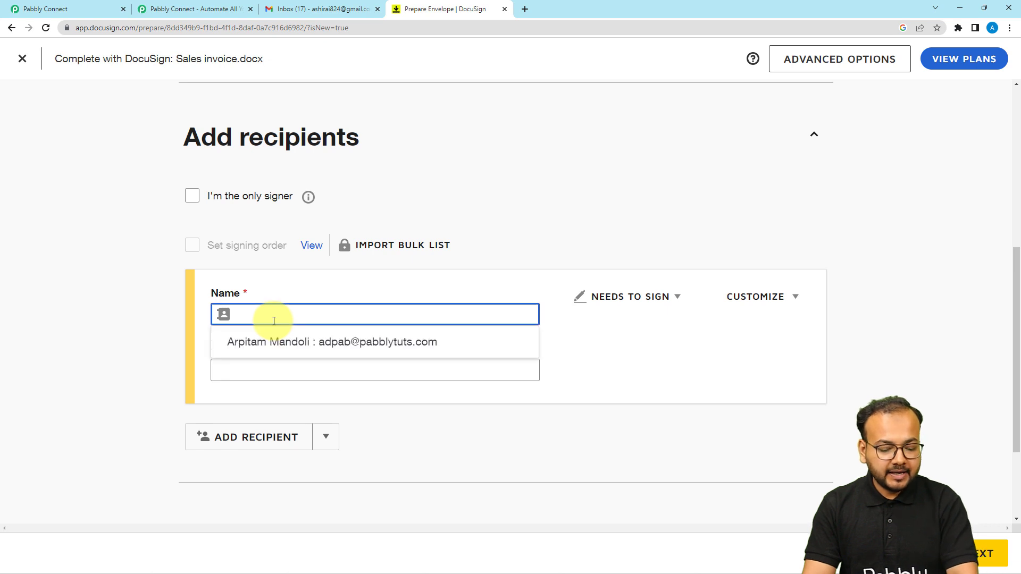
text(mar)
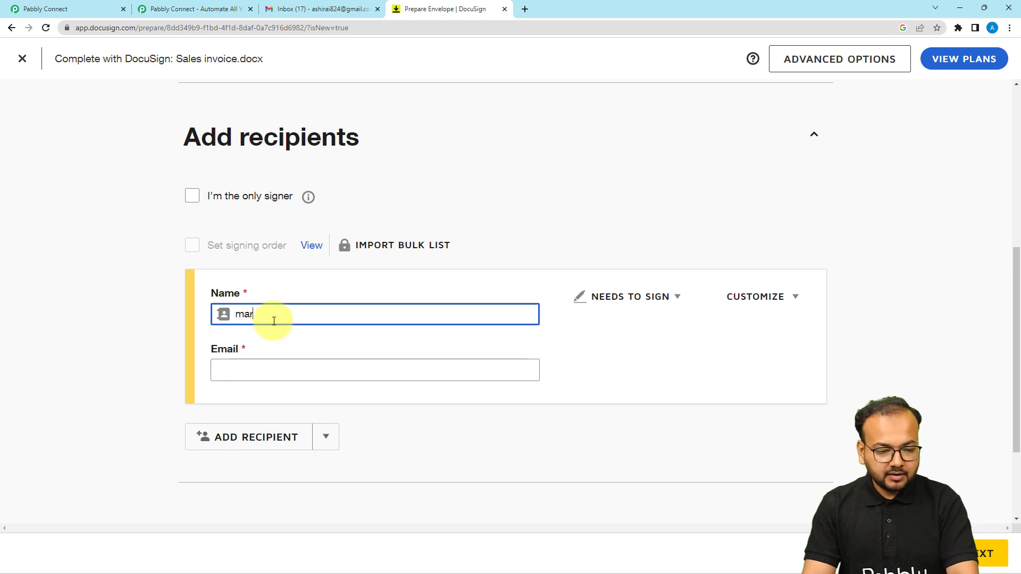
text(ti)
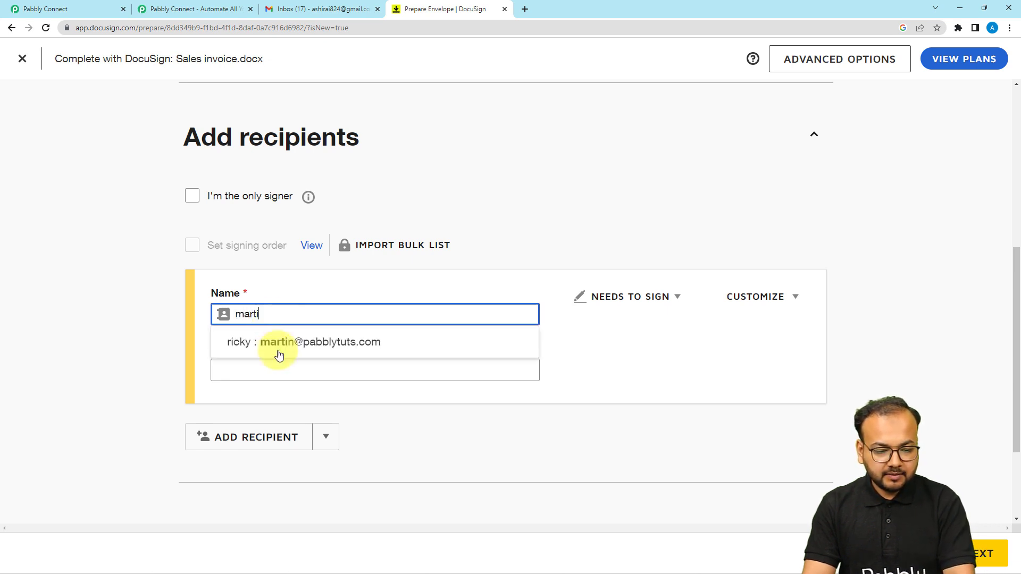
click(268, 341)
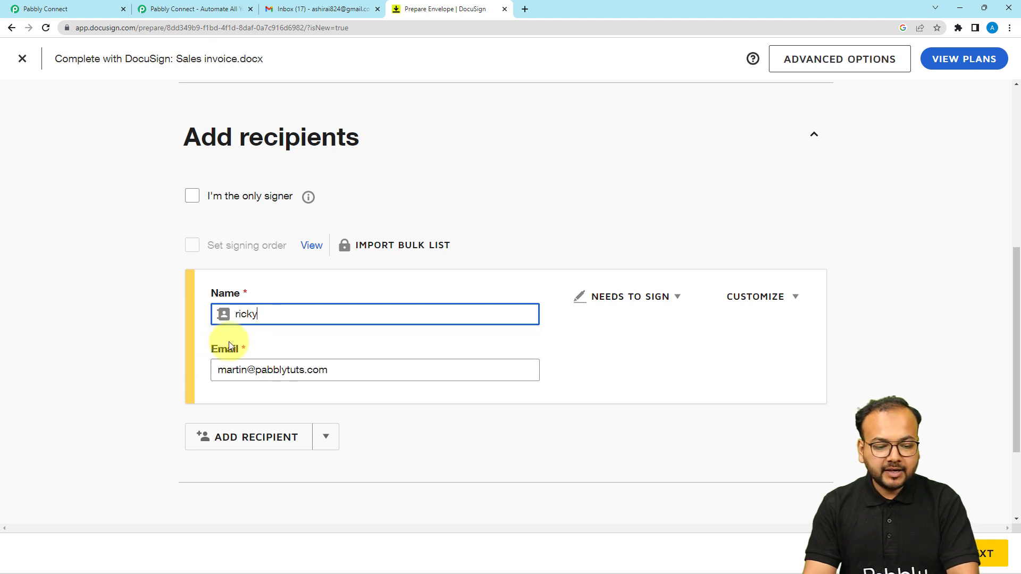
click(141, 343)
Add the email message 'please sign' to the envelope
scroll(140, 335, down, 2)
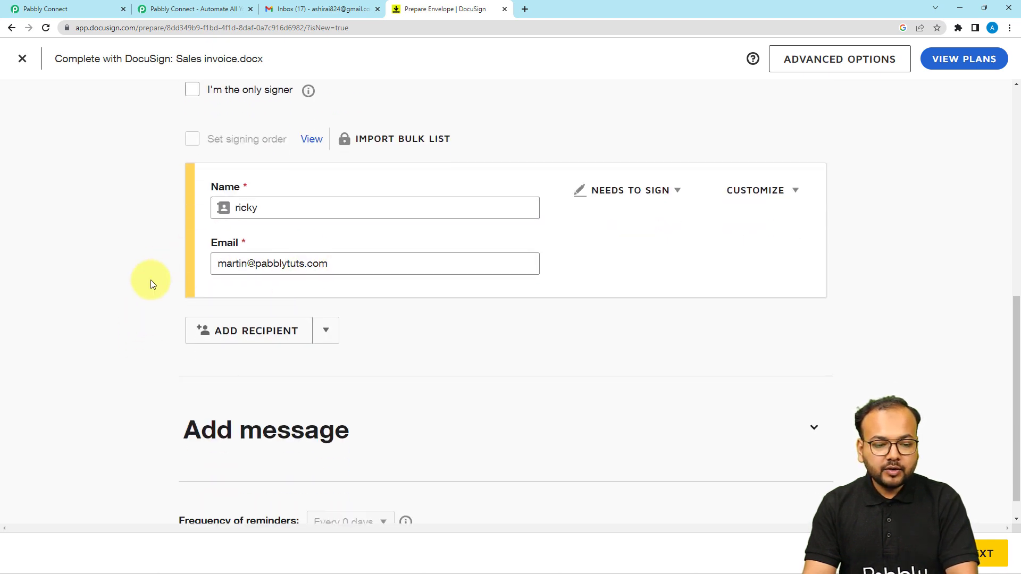
scroll(68, 323, down, 1)
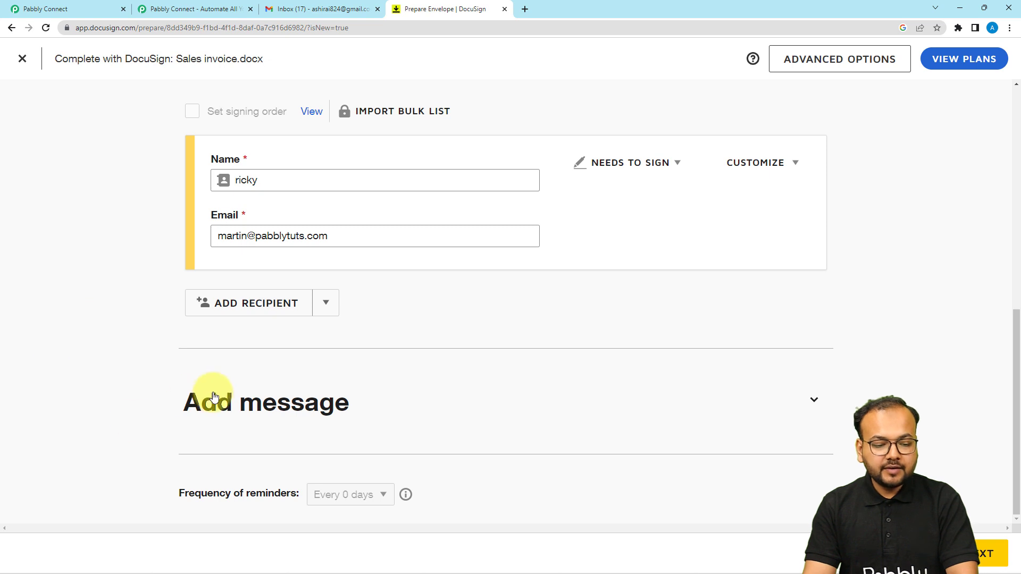
click(211, 400)
scroll(120, 372, down, 4)
click(222, 380)
text(h)
key(BackSpace)
text(ple)
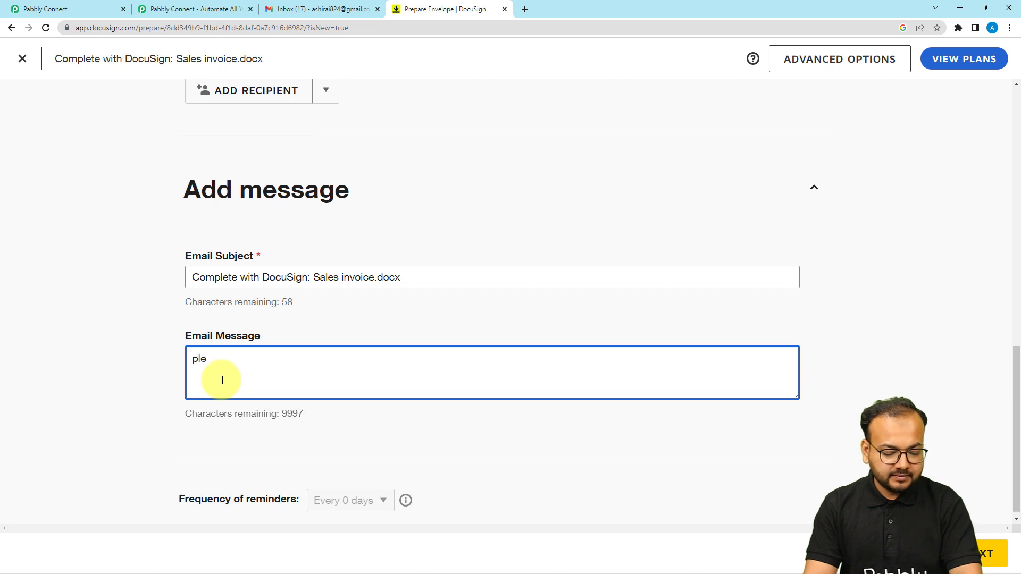
text(ase si)
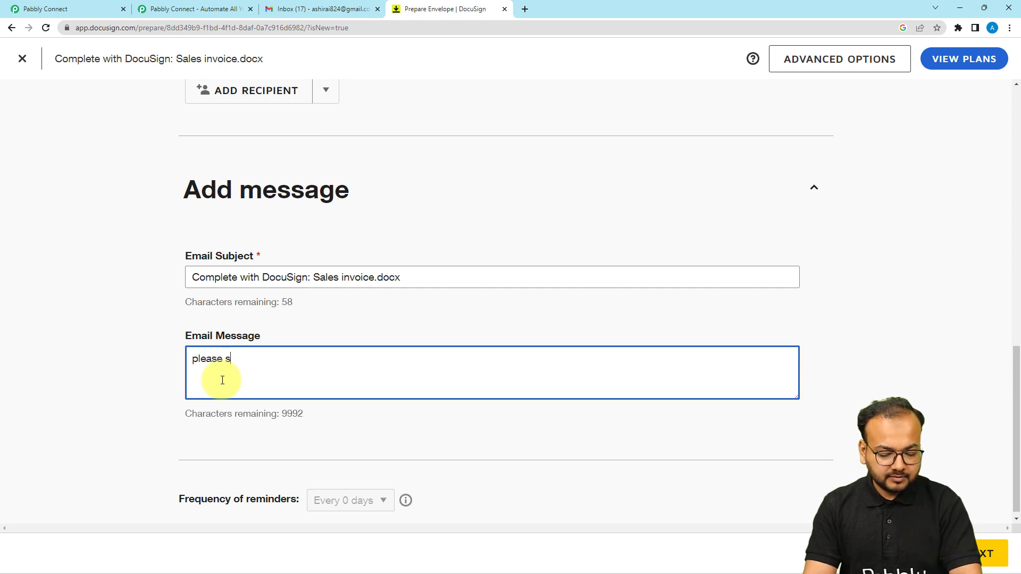
text(gn)
click(371, 408)
Place a Sign field beside the invoice's thank-you line and send the Sales invoice.docx envelope
click(967, 553)
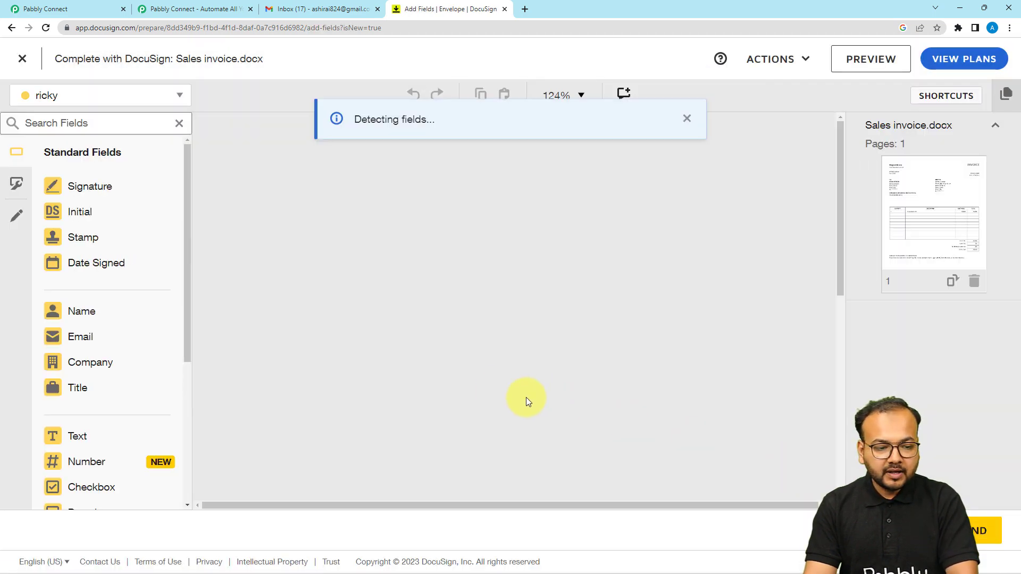
scroll(403, 321, down, 5)
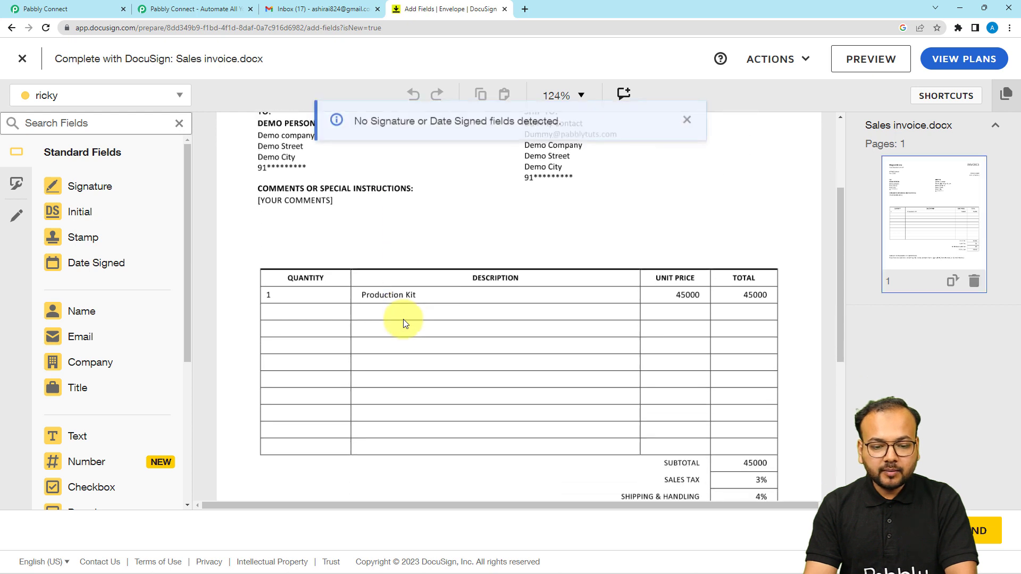
scroll(403, 319, down, 3)
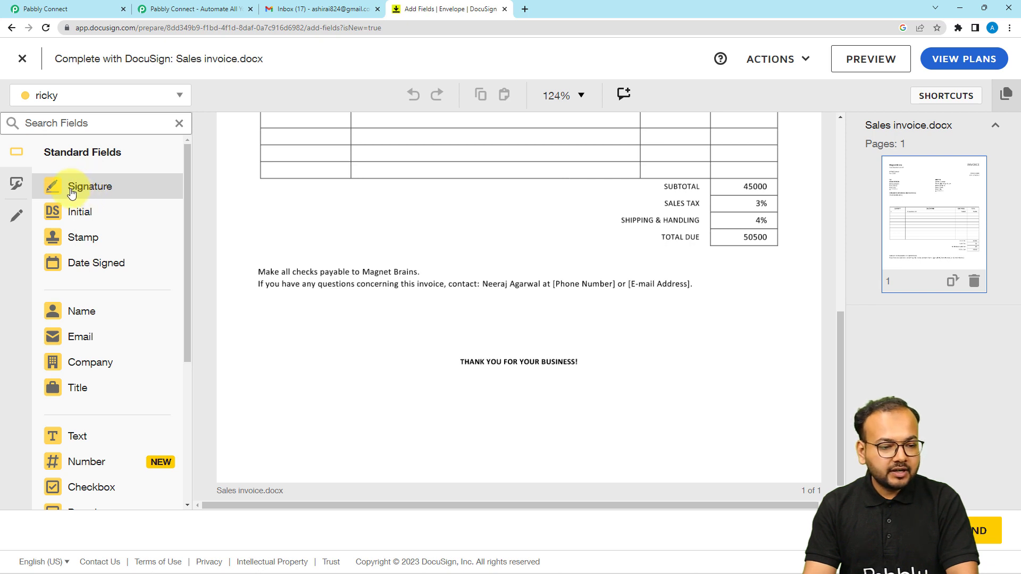
mouse_move(68, 191)
mouse_down()
mouse_move(731, 337)
mouse_move(719, 342)
mouse_up()
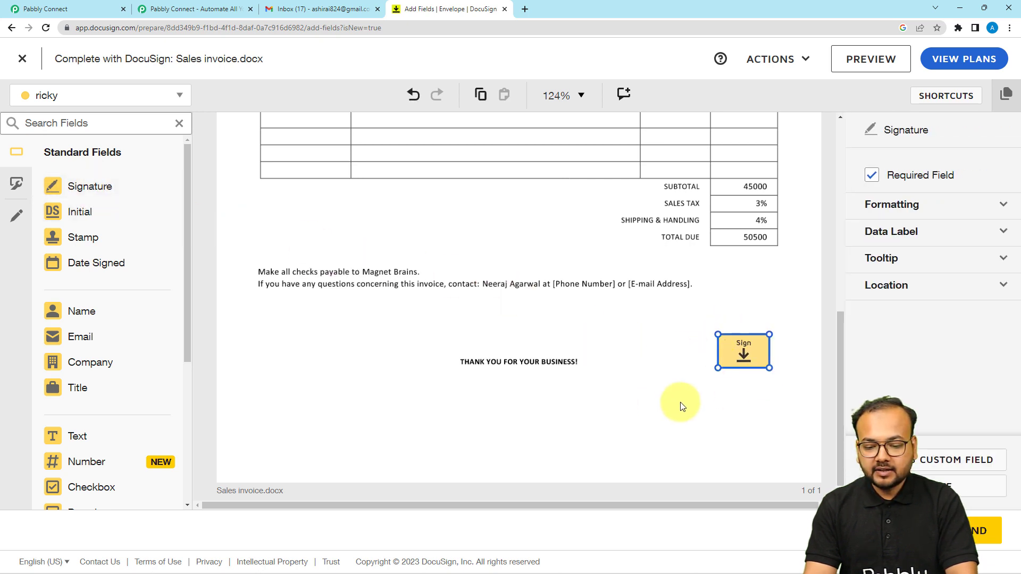
click(704, 406)
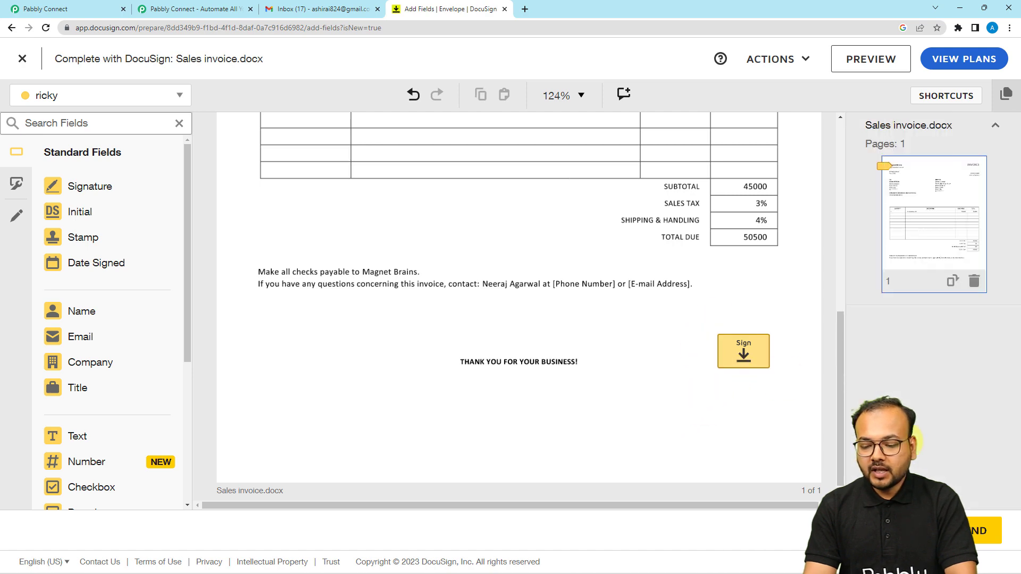
click(976, 533)
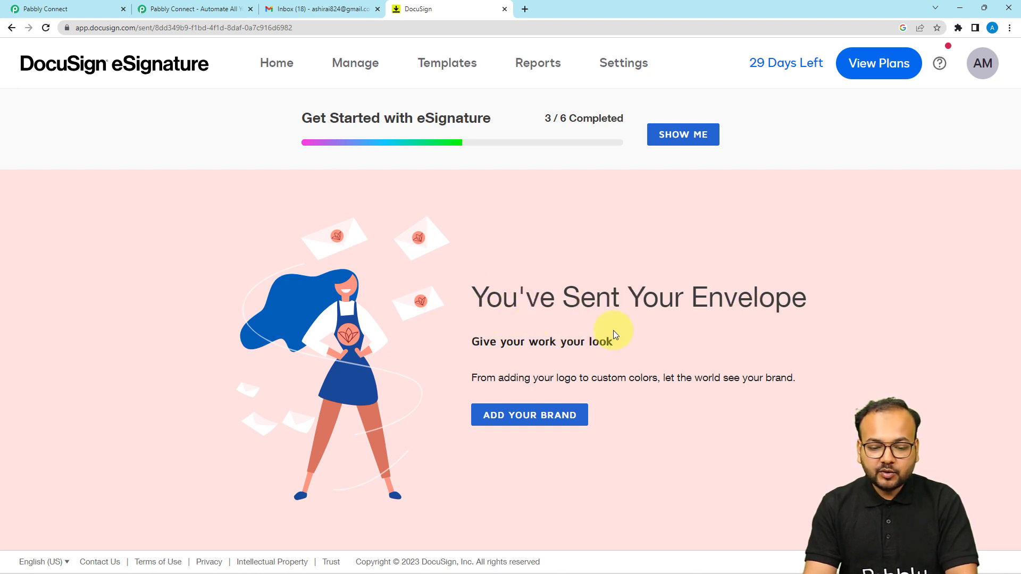
Back in Pabbly Connect, review the Docusign trigger's response listing Sales invoice.docx and Summary data
click(102, 15)
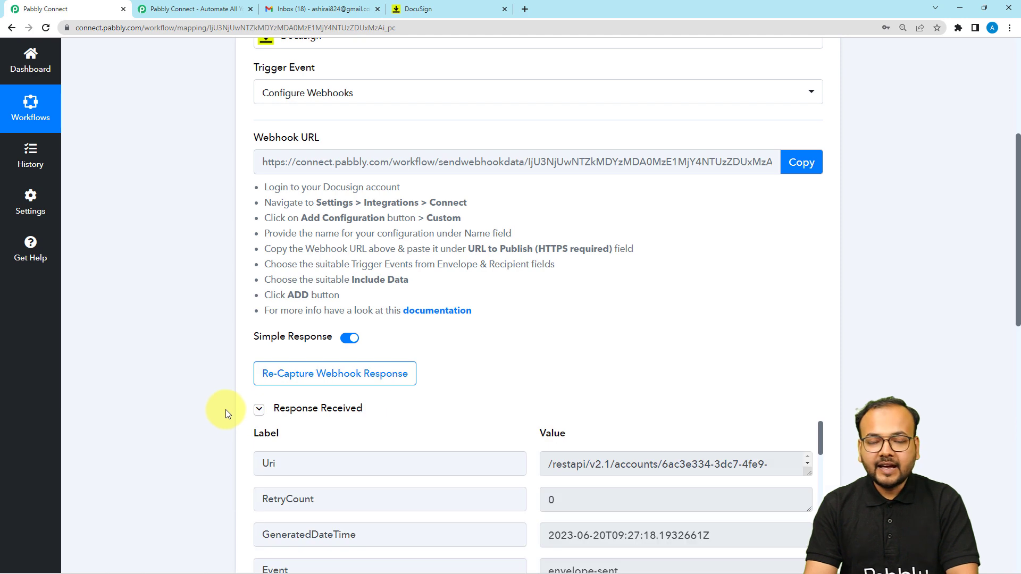
scroll(226, 409, down, 3)
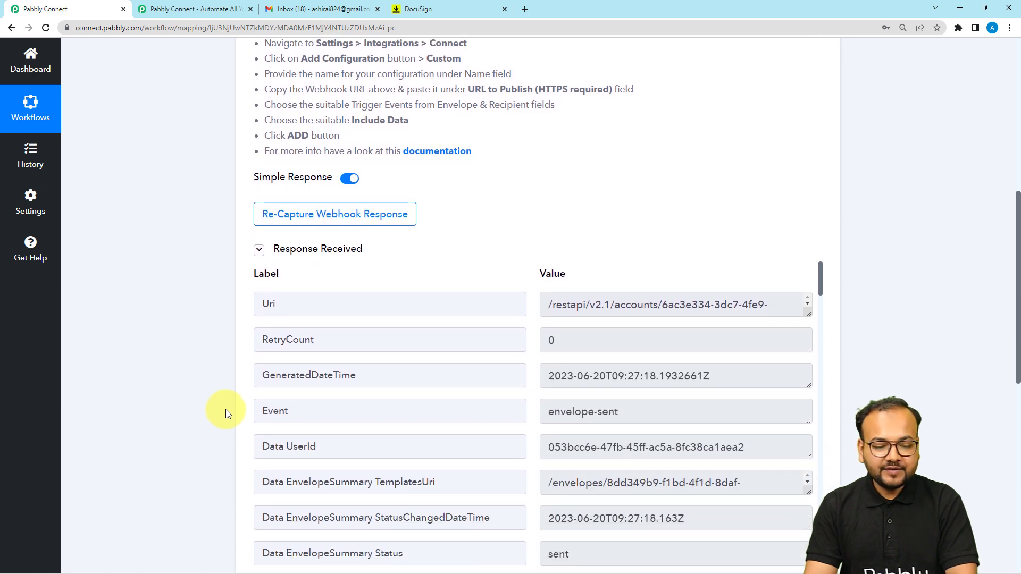
scroll(225, 409, down, 2)
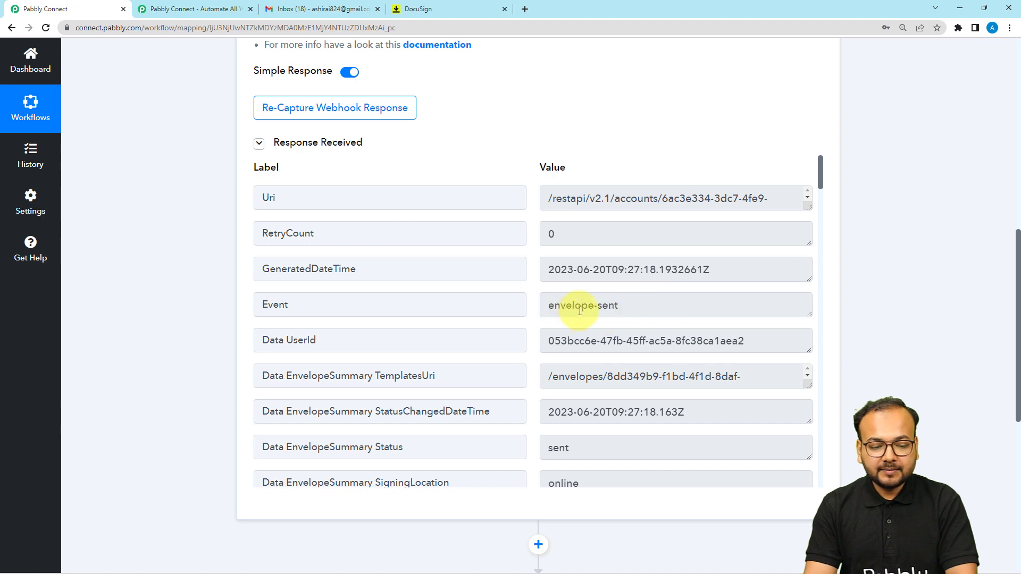
scroll(474, 343, down, 2)
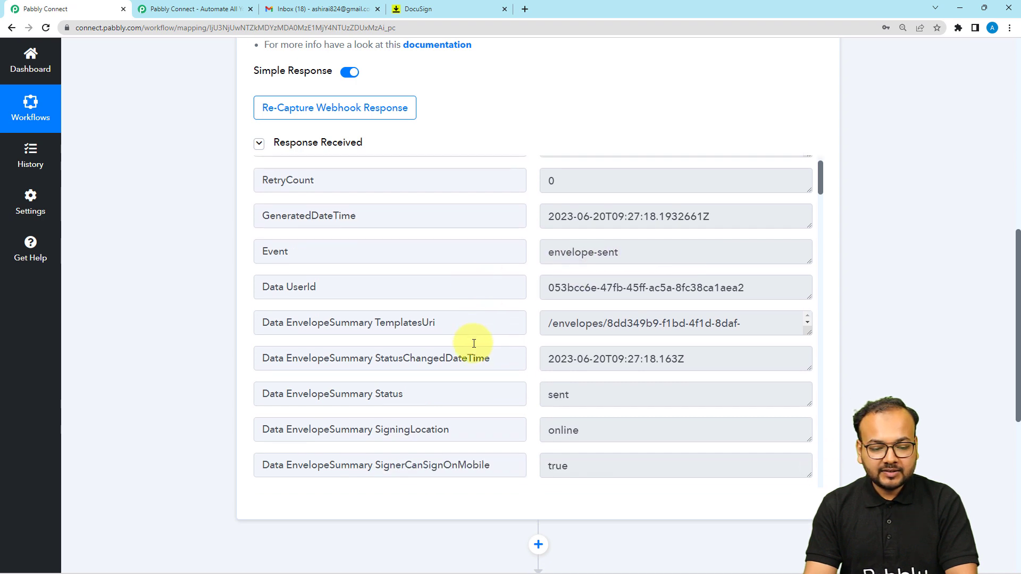
scroll(535, 353, down, 3)
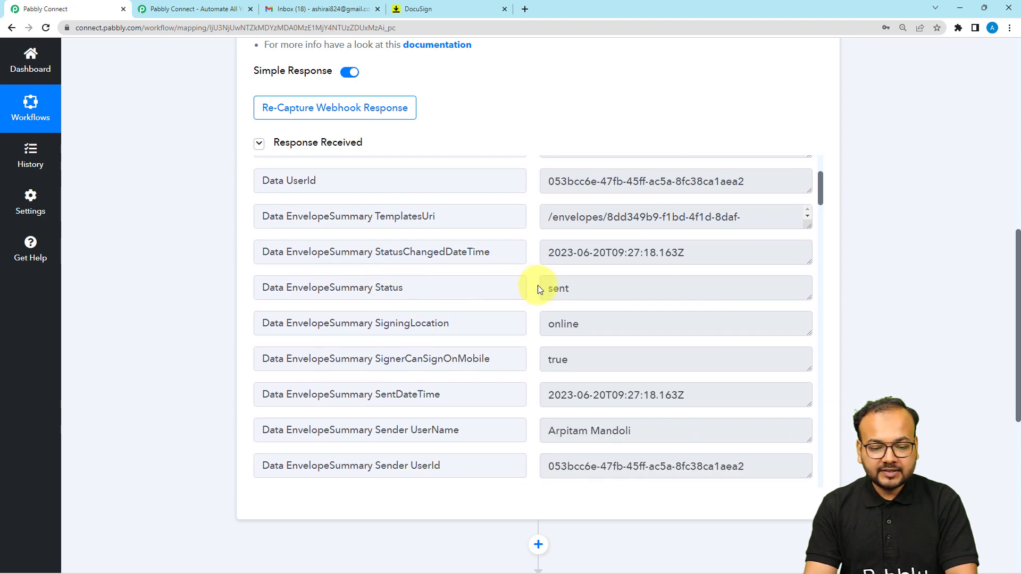
scroll(495, 359, down, 3)
scroll(495, 359, down, 1)
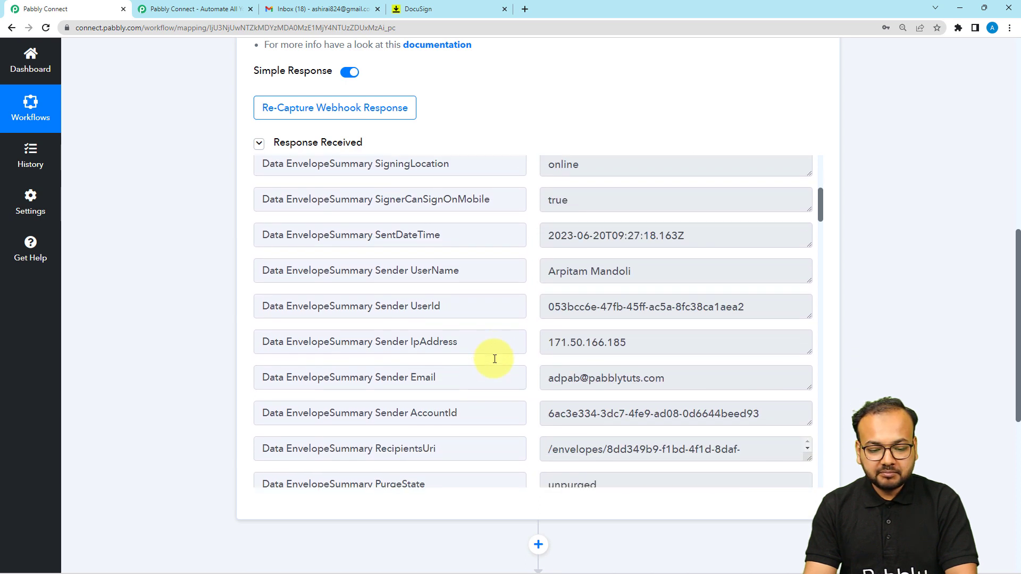
scroll(495, 359, down, 1)
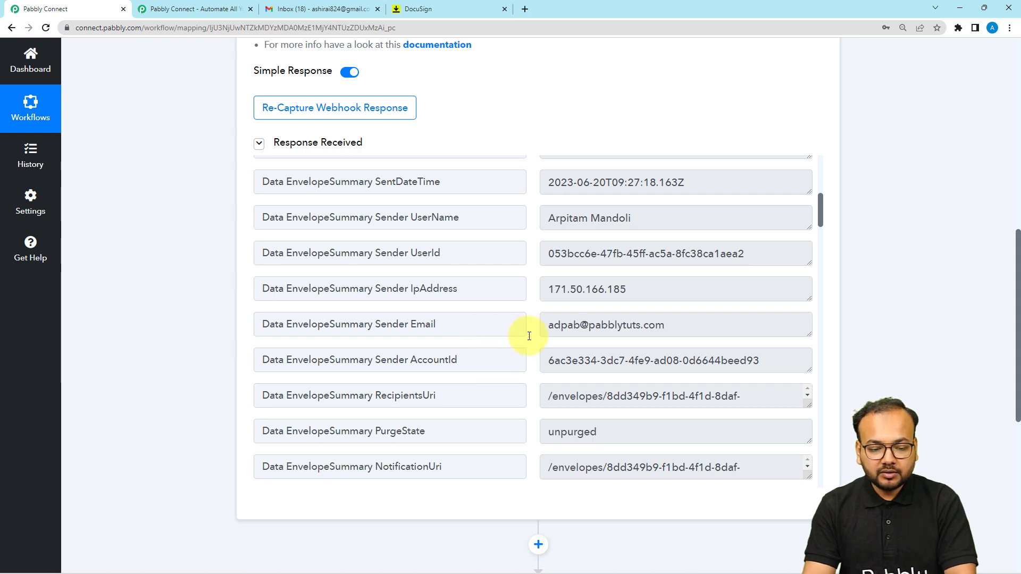
scroll(402, 289, down, 7)
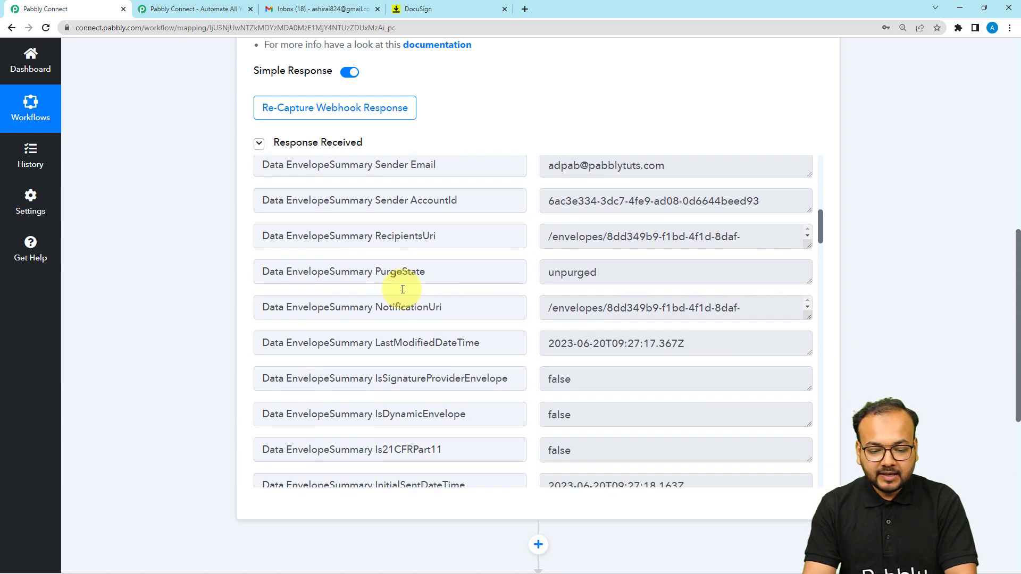
scroll(402, 289, down, 5)
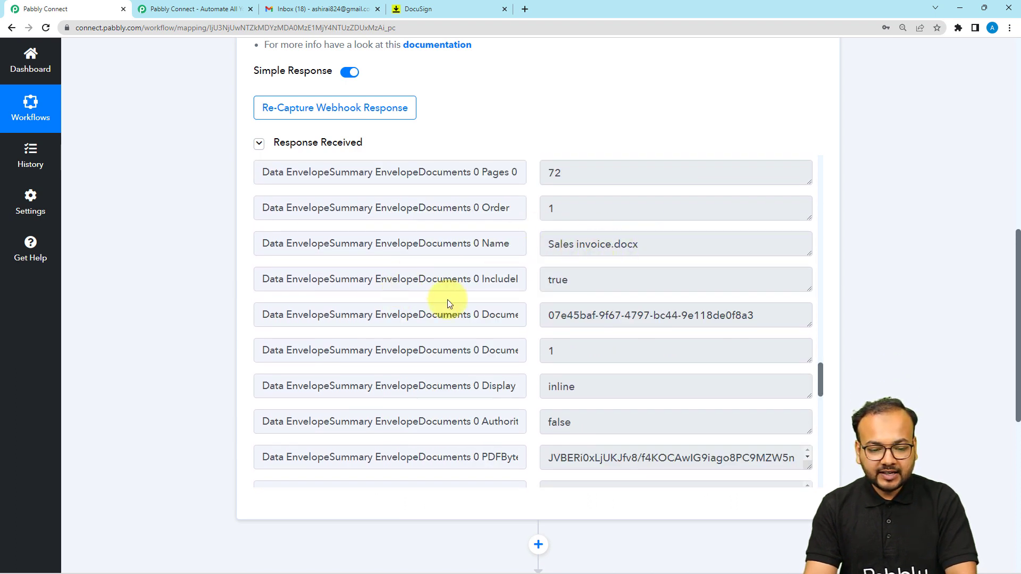
scroll(448, 299, down, 3)
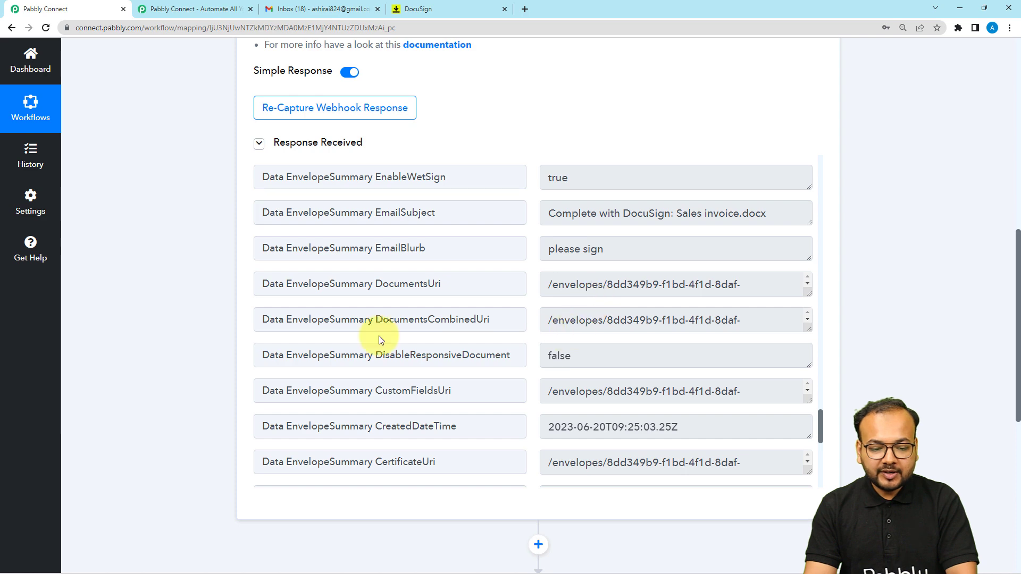
scroll(407, 378, up, 6)
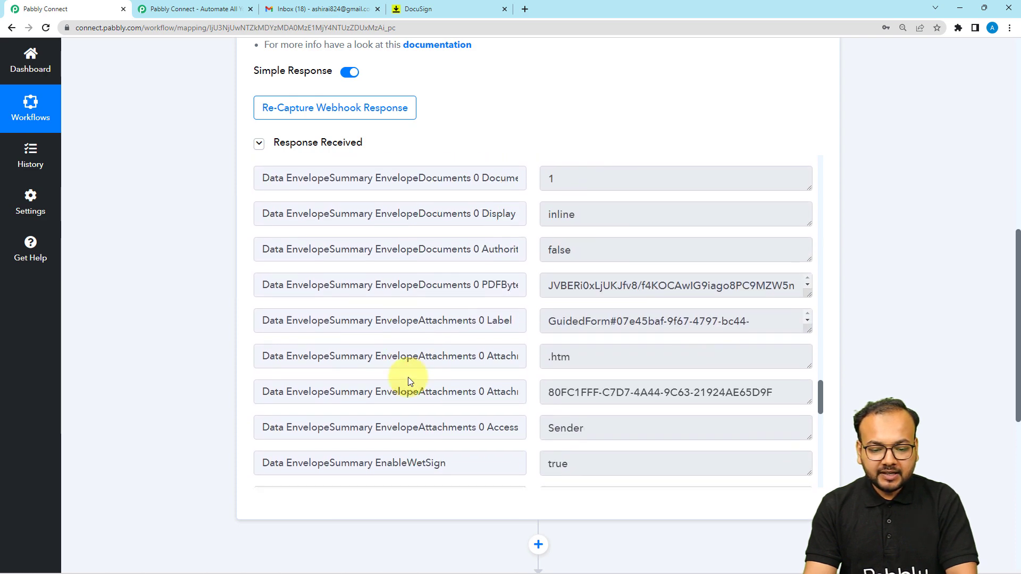
scroll(407, 377, up, 8)
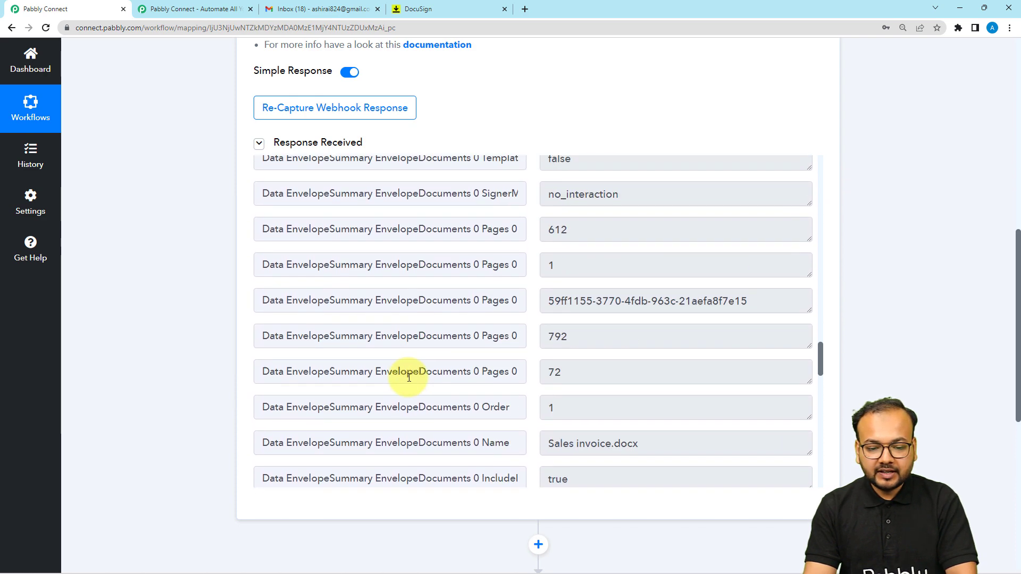
scroll(409, 377, up, 5)
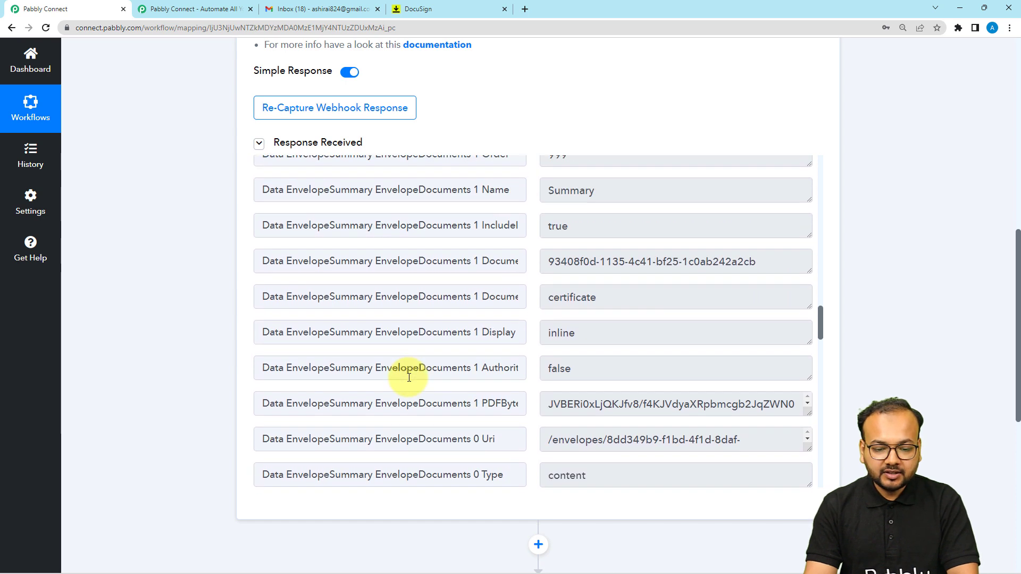
scroll(390, 387, up, 2)
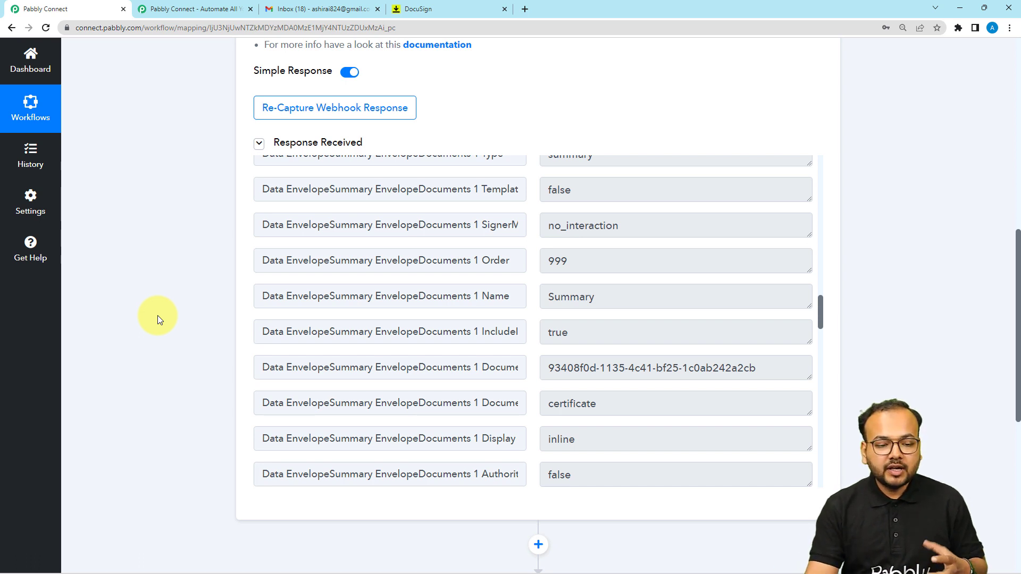
scroll(158, 315, down, 5)
Expand '2. Choose Your Next Application' to show API, Filter and Router, then collapse the Docusign trigger
click(415, 360)
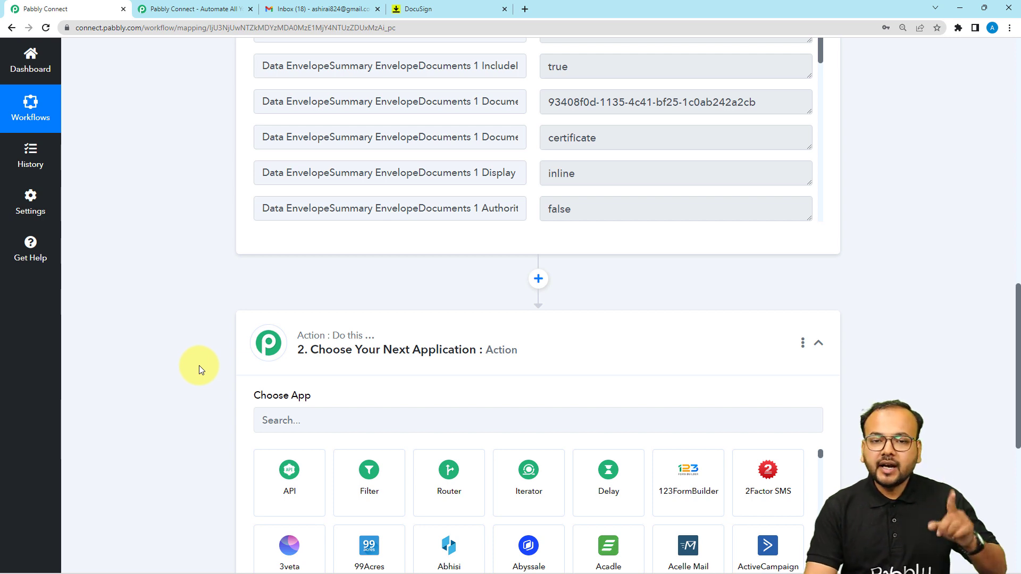
scroll(198, 380, down, 3)
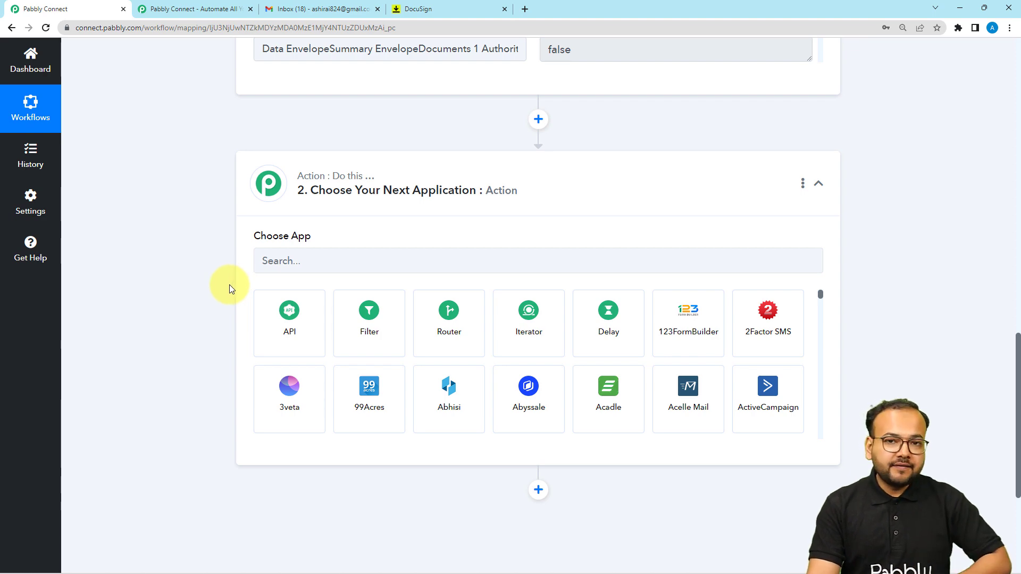
scroll(230, 286, up, 10)
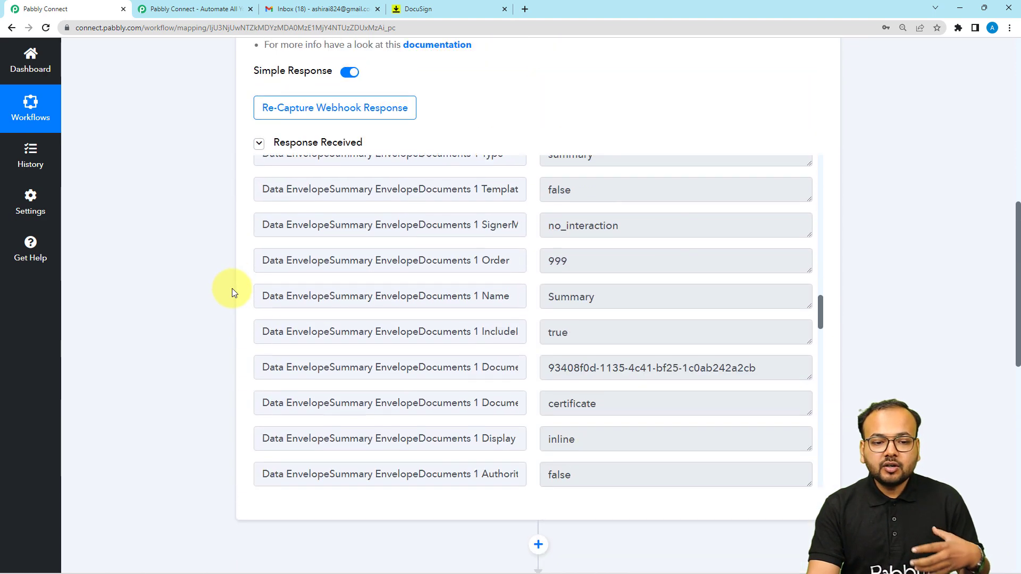
scroll(232, 289, up, 4)
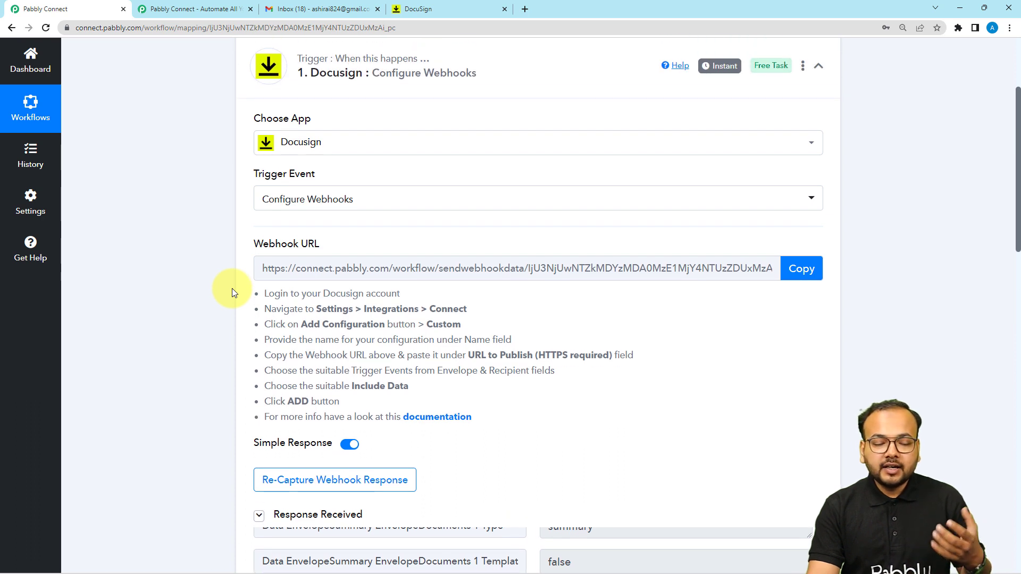
scroll(229, 273, up, 2)
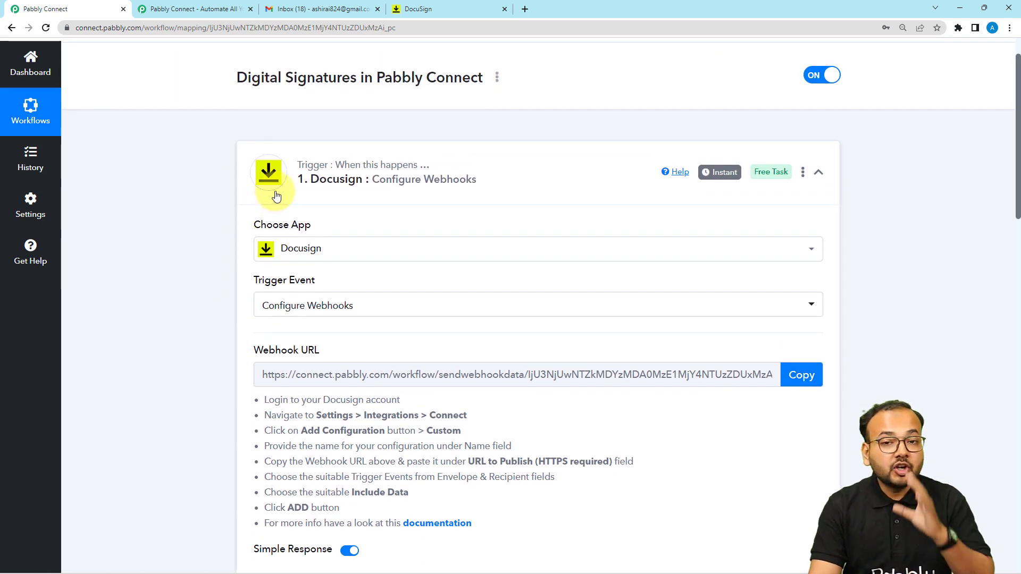
scroll(196, 254, up, 1)
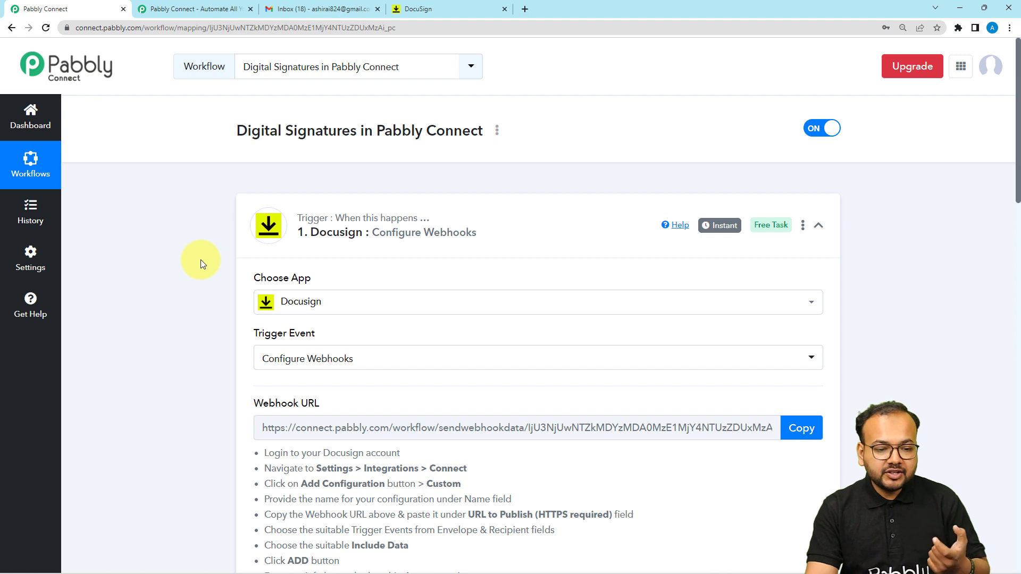
scroll(211, 310, down, 2)
scroll(209, 330, down, 5)
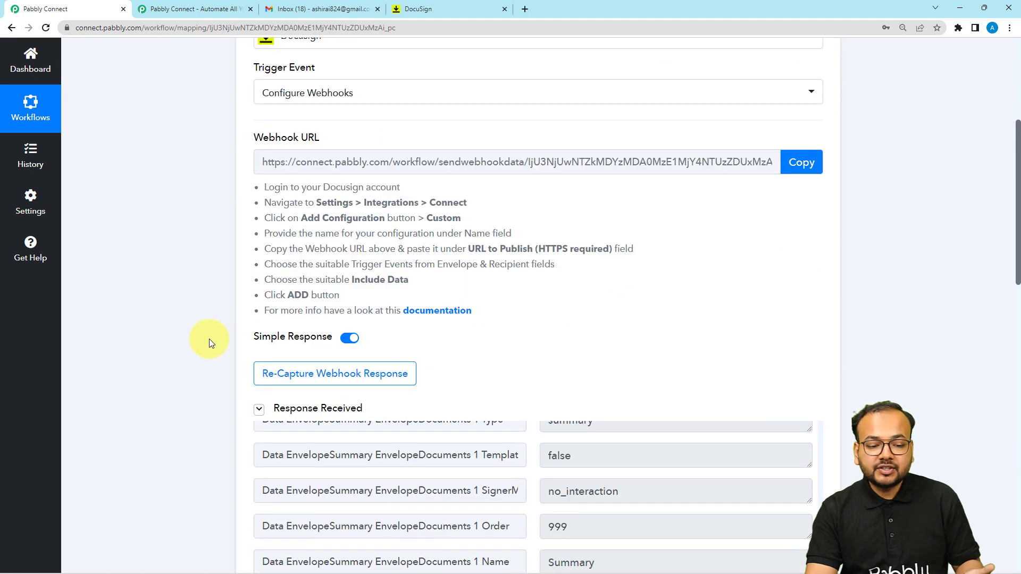
scroll(209, 340, up, 6)
scroll(209, 339, up, 1)
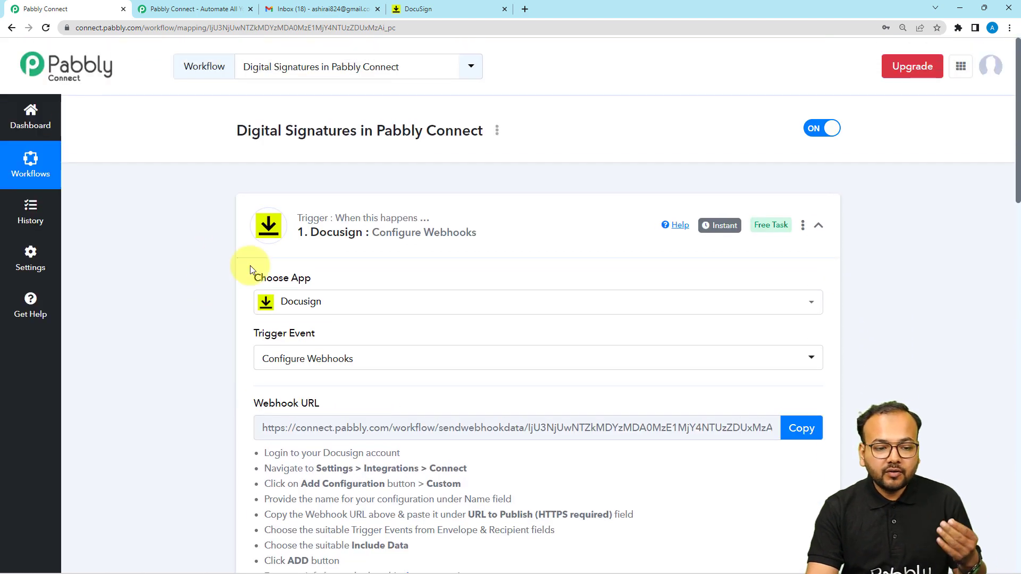
click(270, 228)
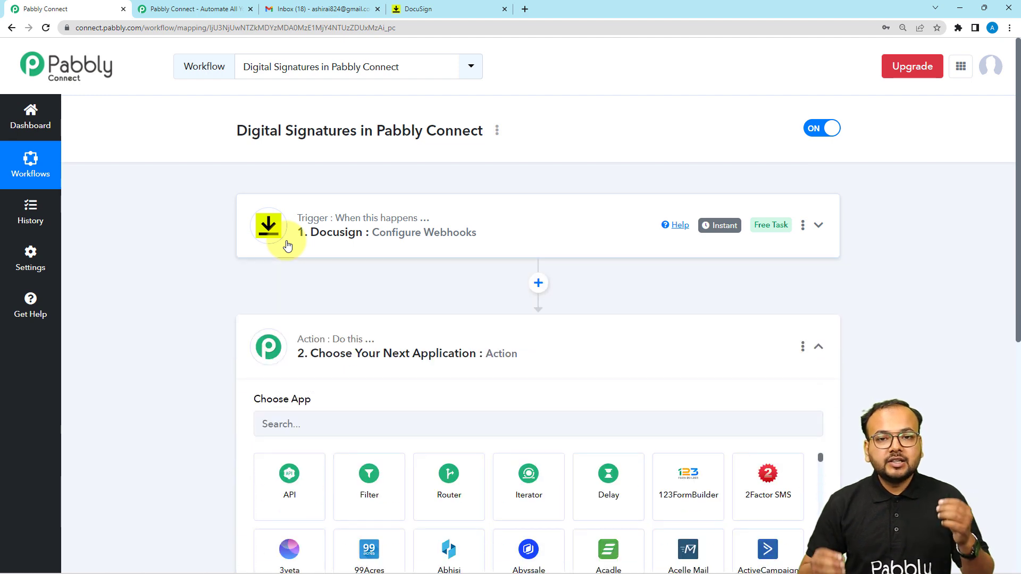